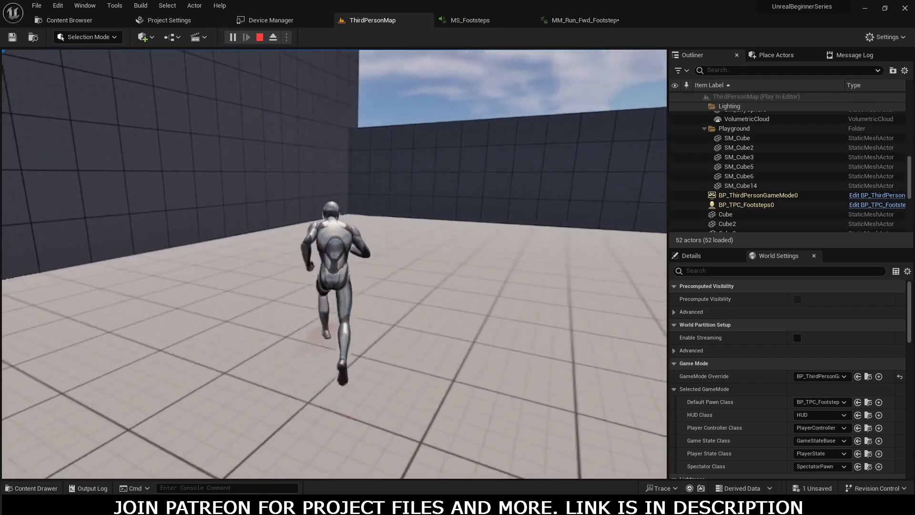
End the test run of the character in the level and open the MS_Footsteps MetaSound graph for review.
key("d")
key("d")
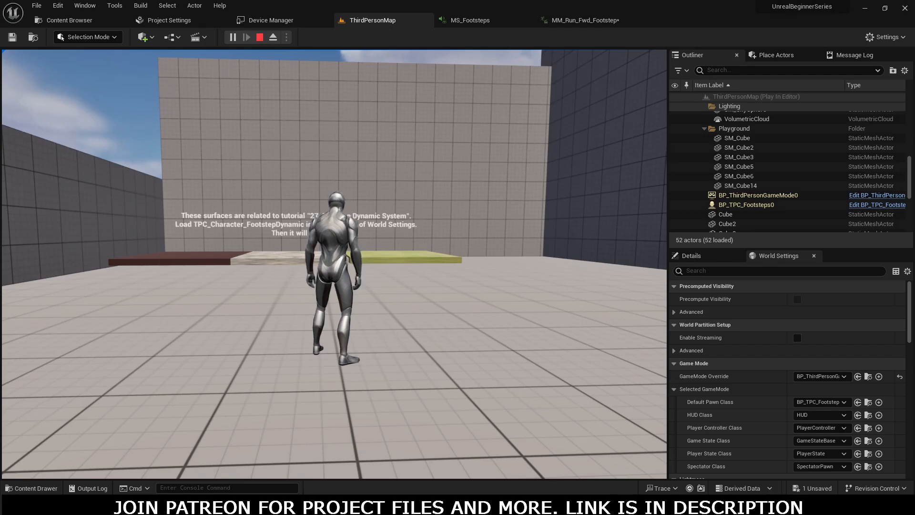
key("Escape")
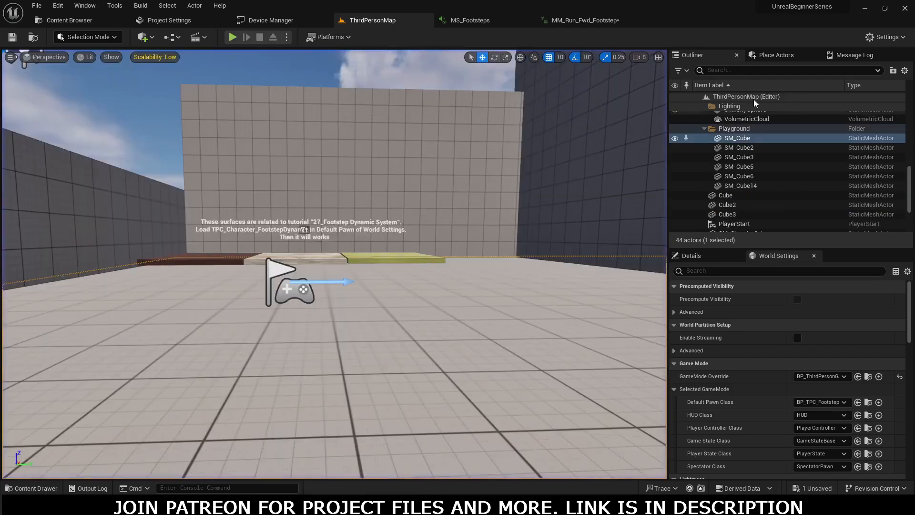
left_click(470, 21)
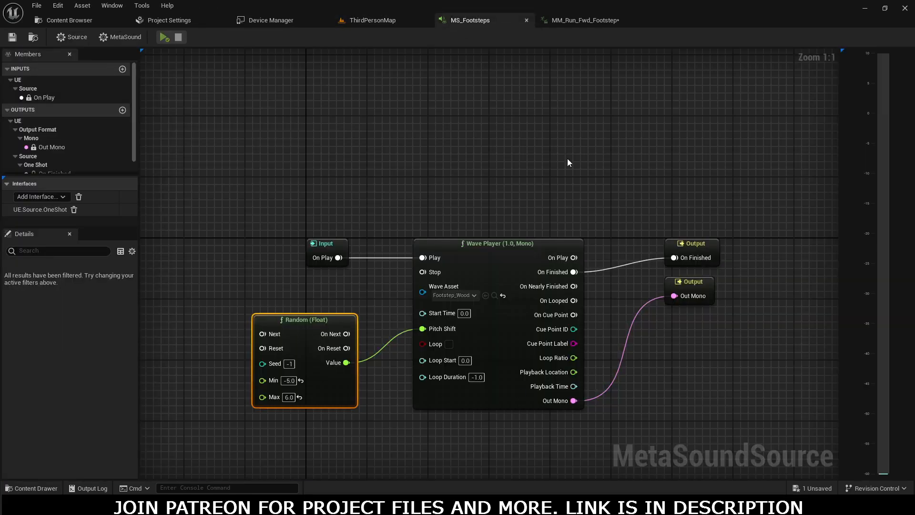
Play the ThirdPersonMap level, run the character around the floor to hear the footsteps, and stop playing.
left_click(377, 20)
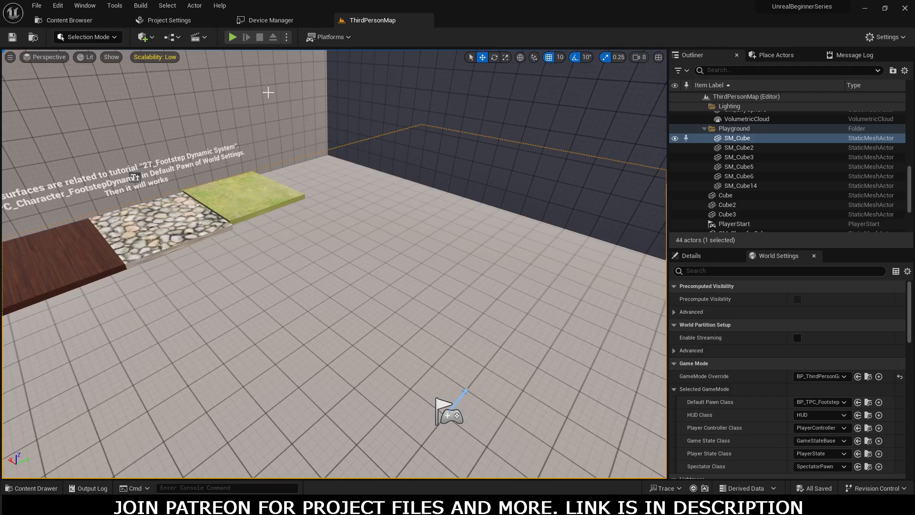
left_click(232, 37)
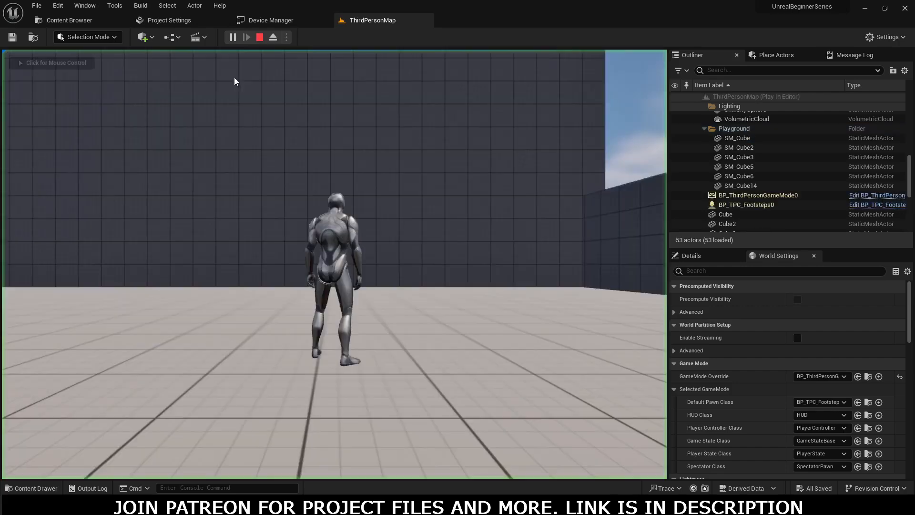
key("w")
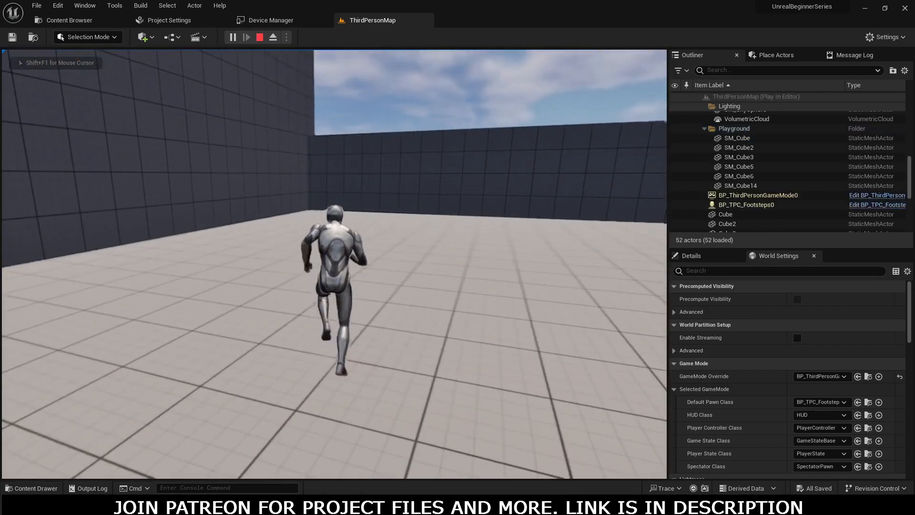
key("a")
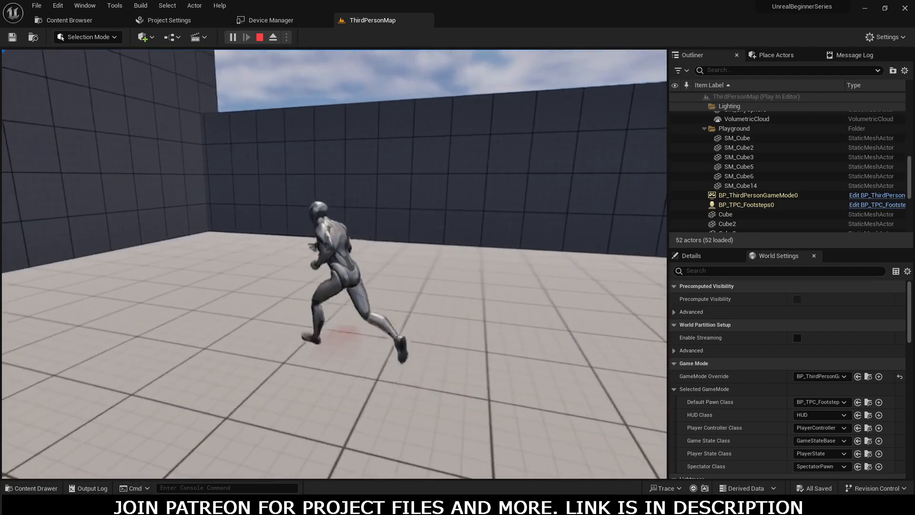
key("w")
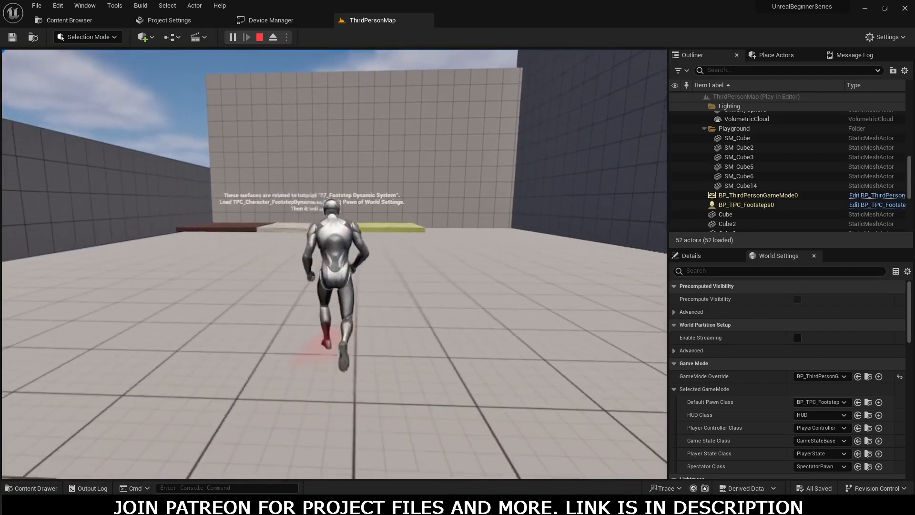
key("a")
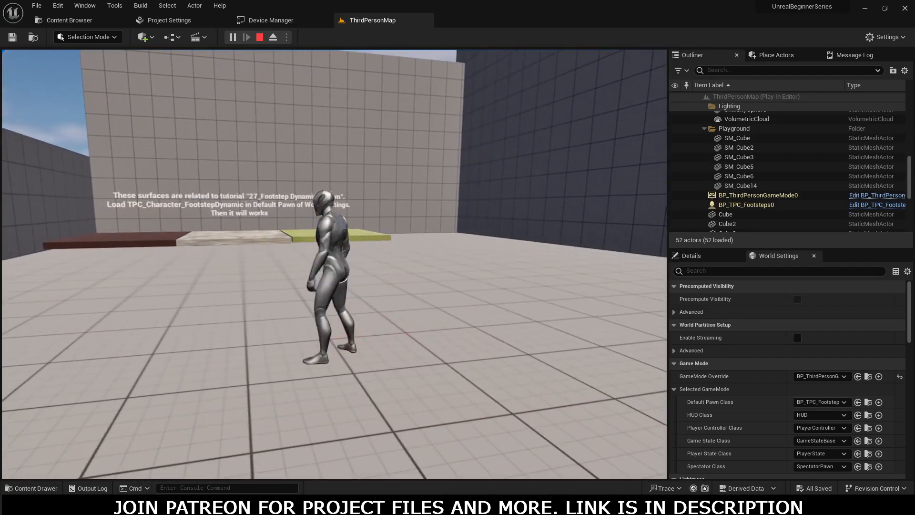
key("w")
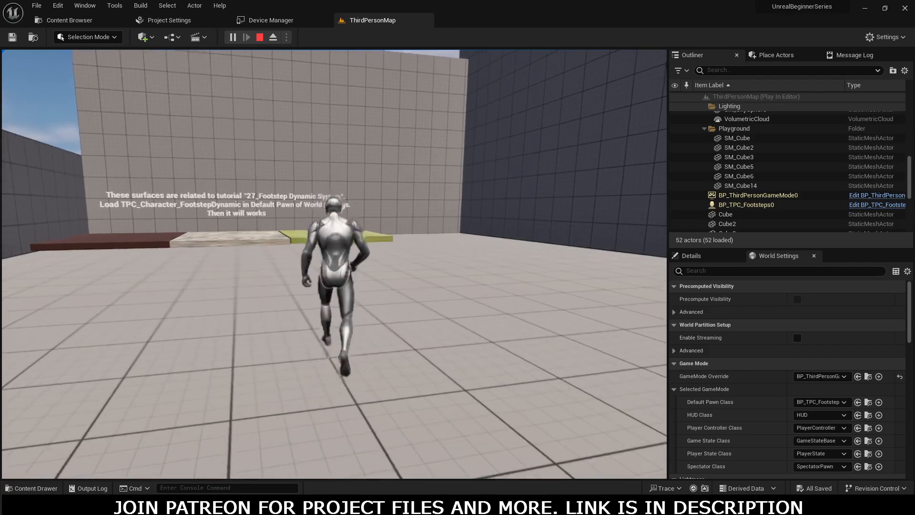
key("a")
key("w")
key("w")
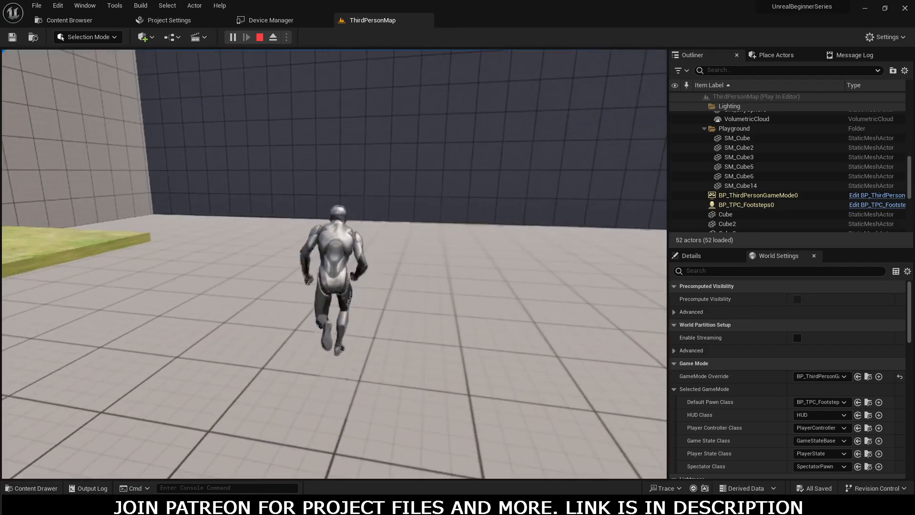
key("shift+F1")
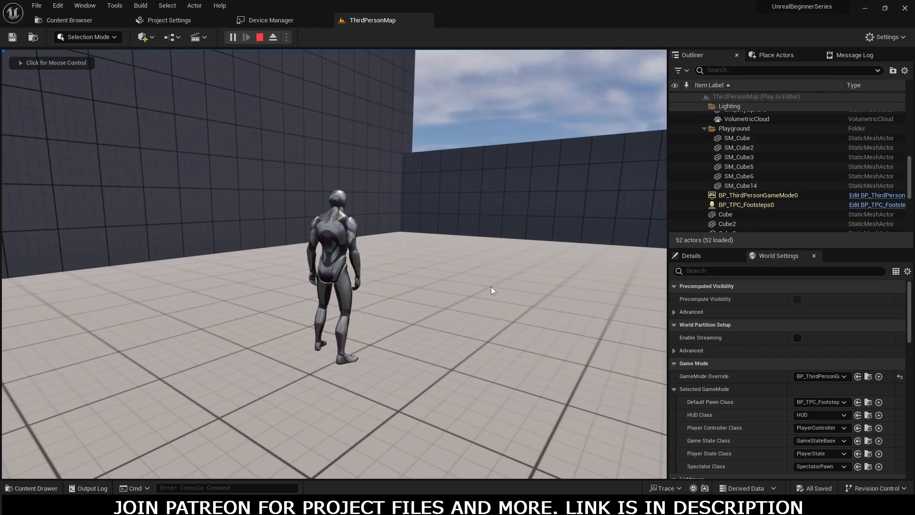
key("Escape")
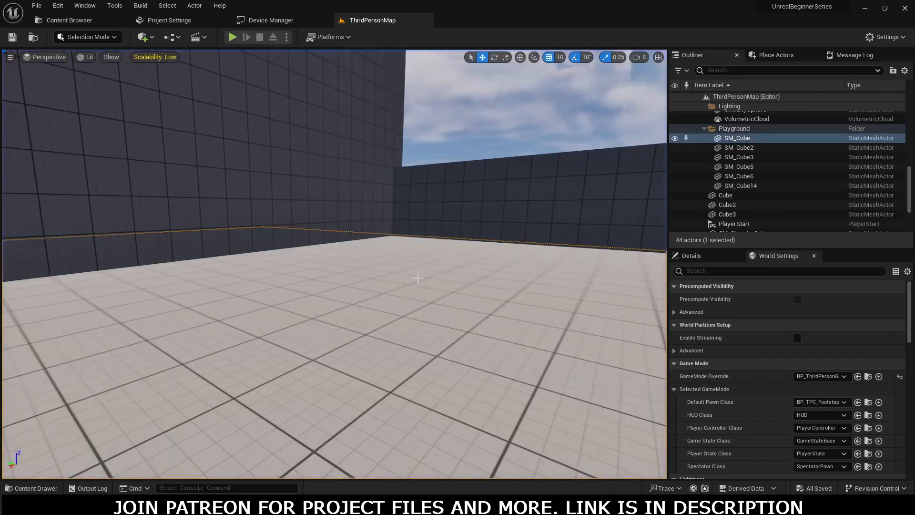
Search the plugins for "meta soun" and check whether the MetaSound plugin is enabled.
key("ctrl+space")
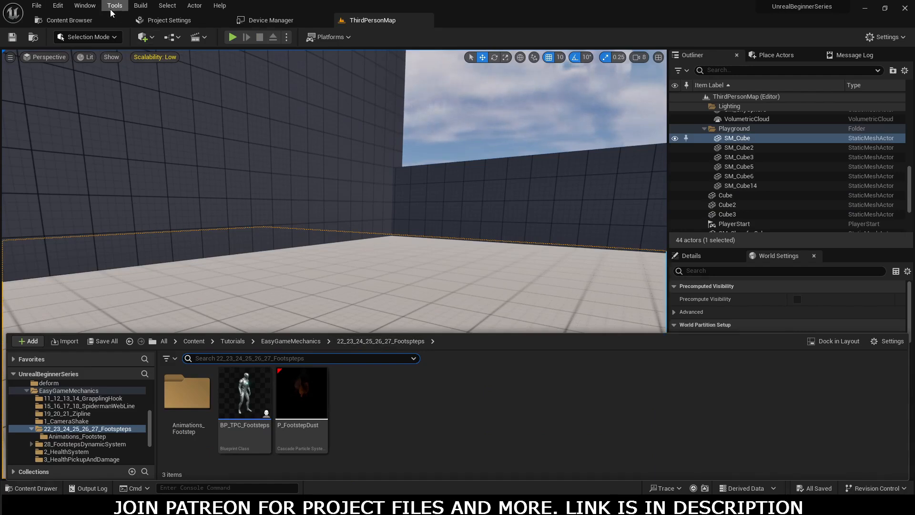
left_click(58, 6)
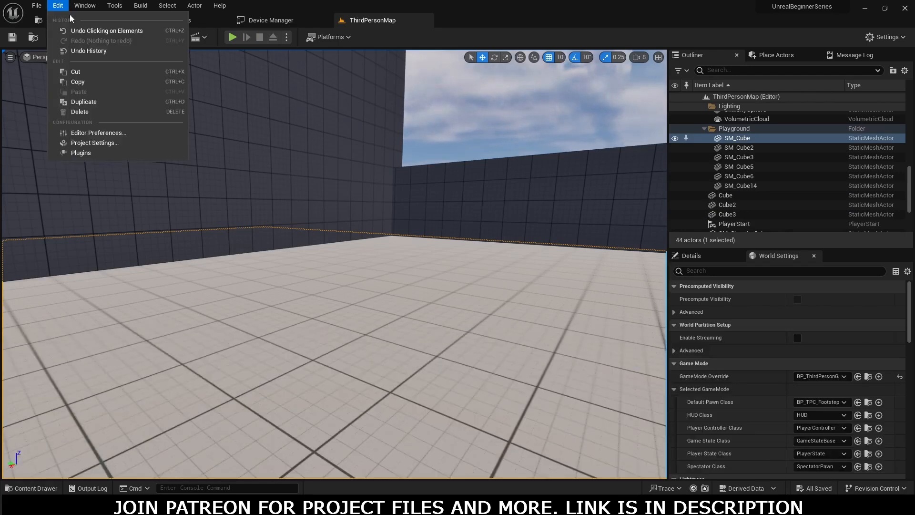
left_click(82, 153)
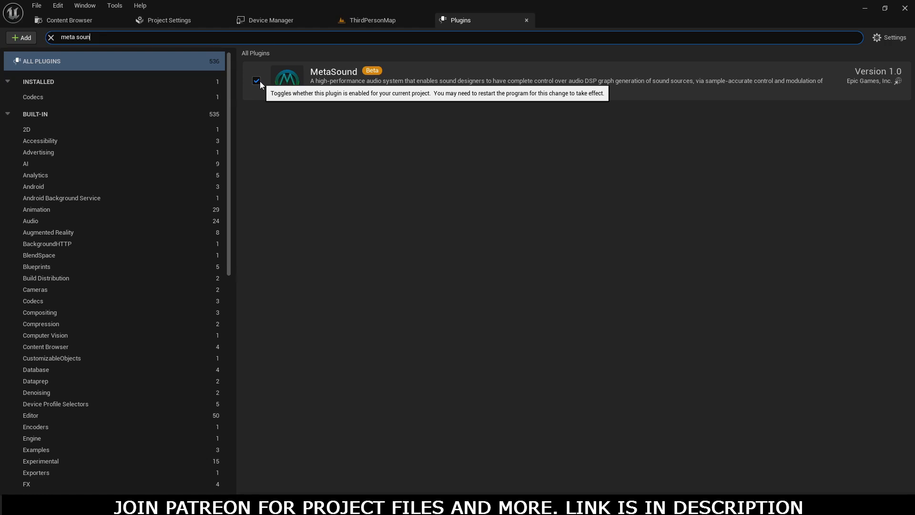
mouse_move(372, 74)
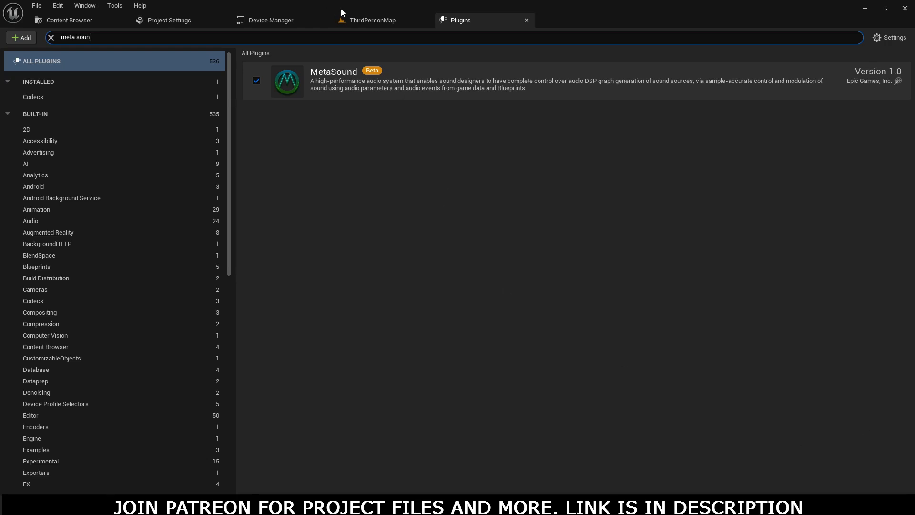
Return to the level, browse the content to Tutorials/SFX/Footsteps, and preview the Footstep_Wood_1 sound wave.
left_click(366, 20)
right_click_drag(394, 284, 469, 286)
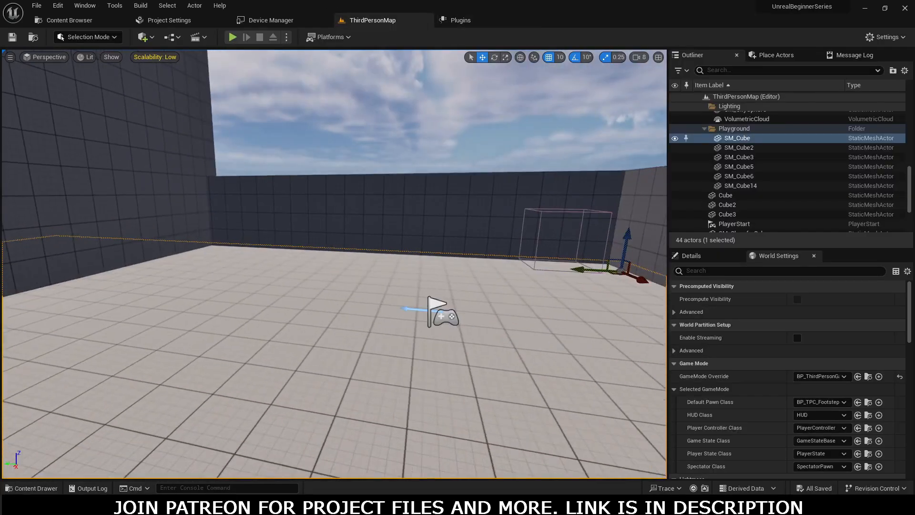
right_click_drag(392, 316, 446, 317)
key("ctrl+space")
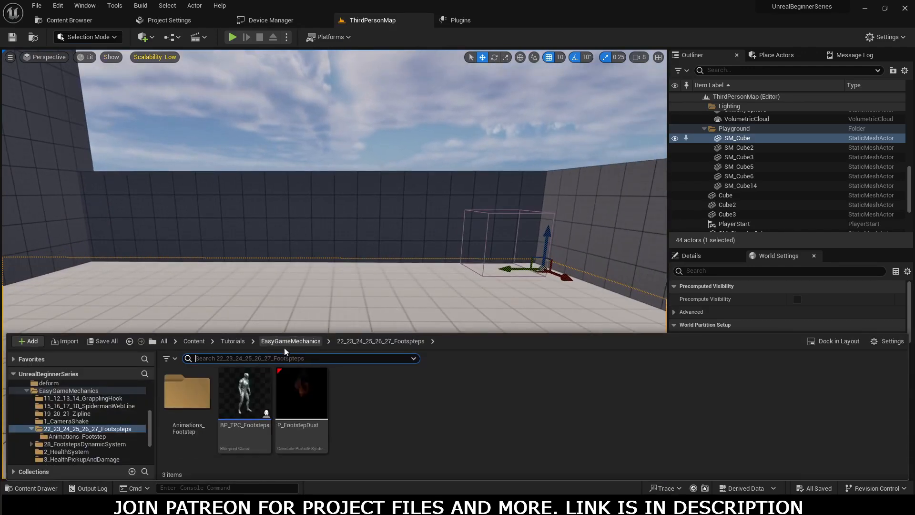
left_click(233, 340)
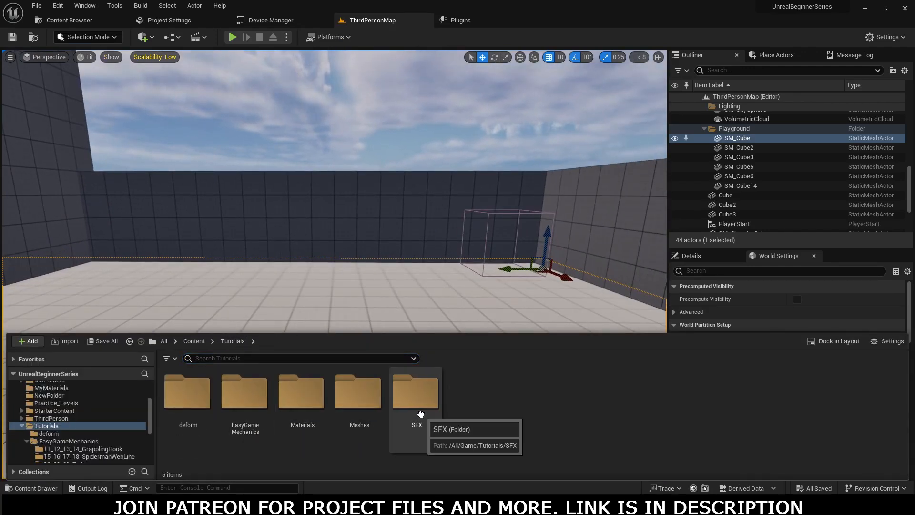
double_click(420, 414)
double_click(188, 396)
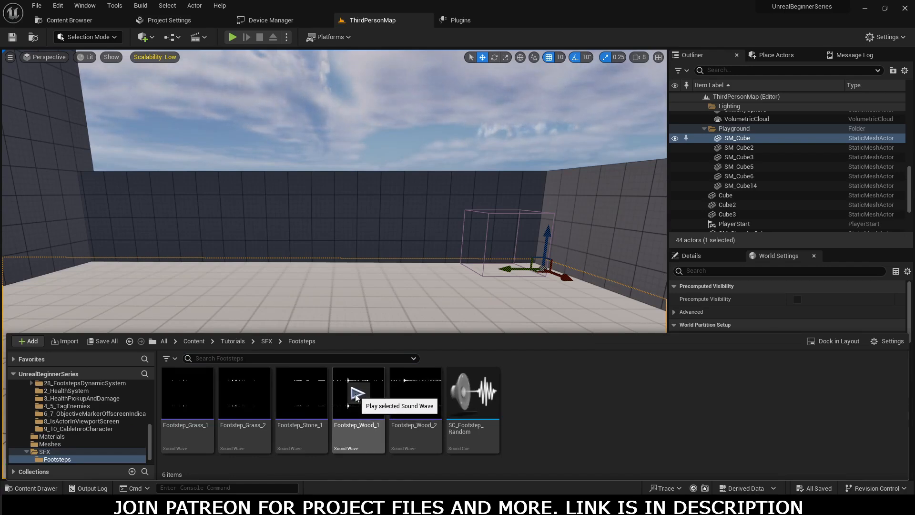
left_click(356, 398)
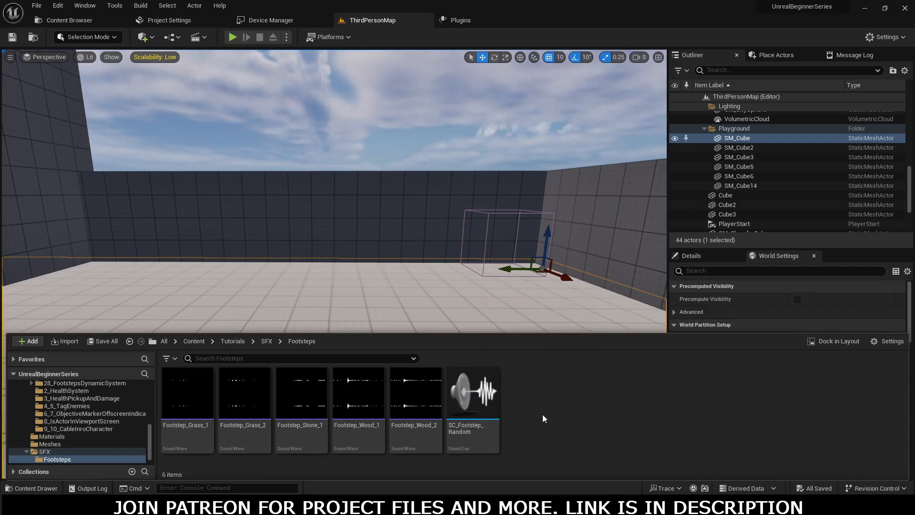
Create a MetaSound Source asset in the Footsteps folder and name it MS_Footsteps.
right_click(543, 414)
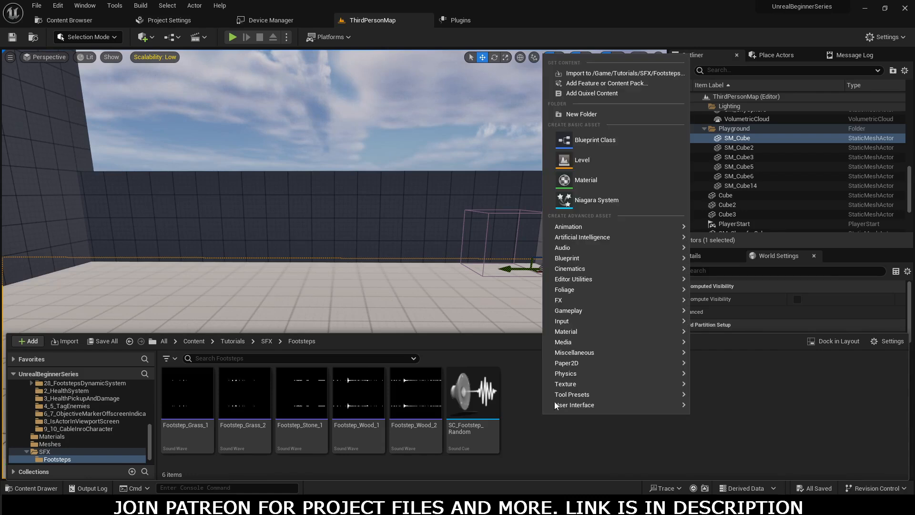
mouse_move(565, 249)
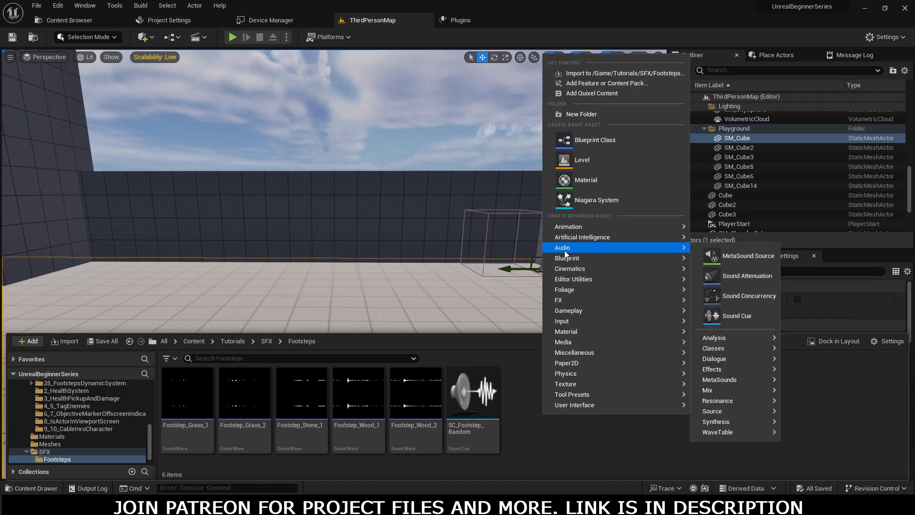
left_click(736, 257)
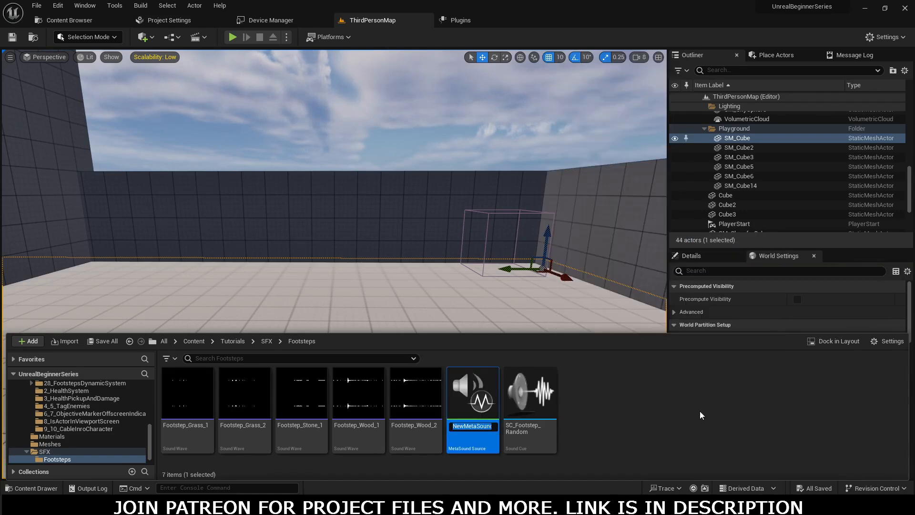
type("MS")
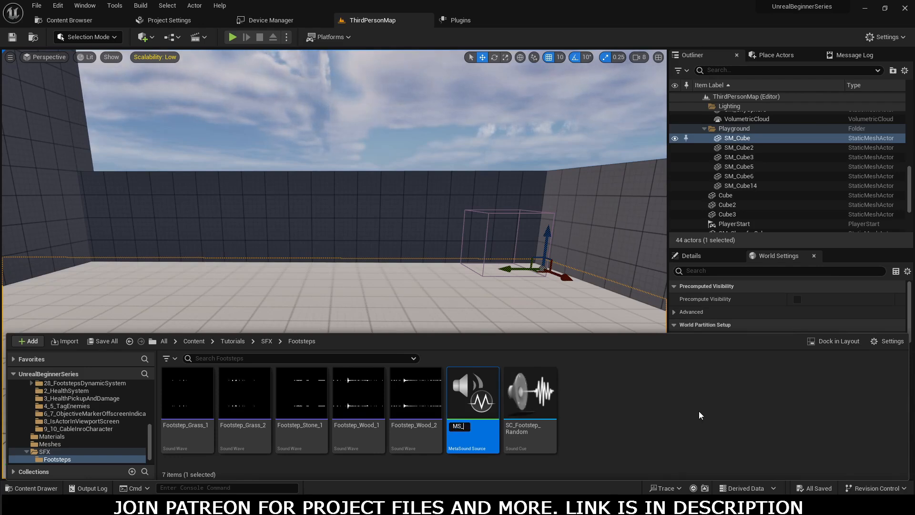
type("_Footstep[")
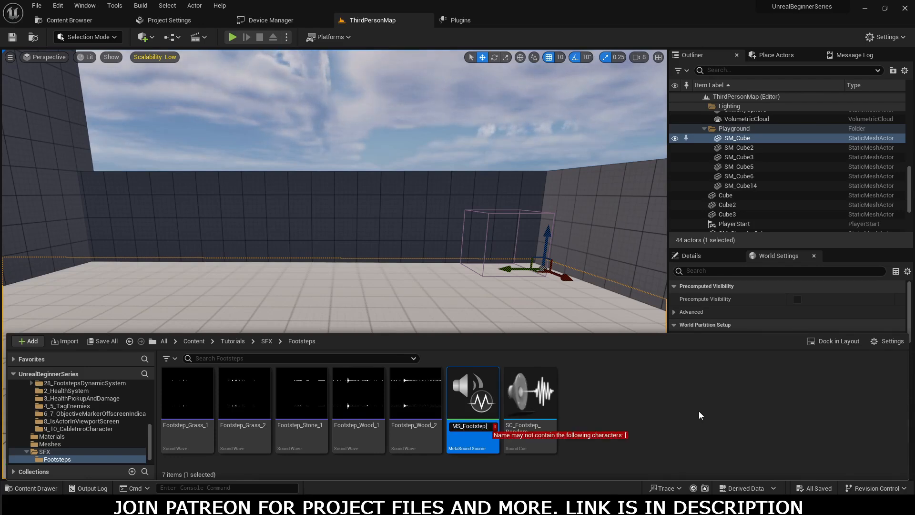
type("s")
key("BackSpace")
key("BackSpace")
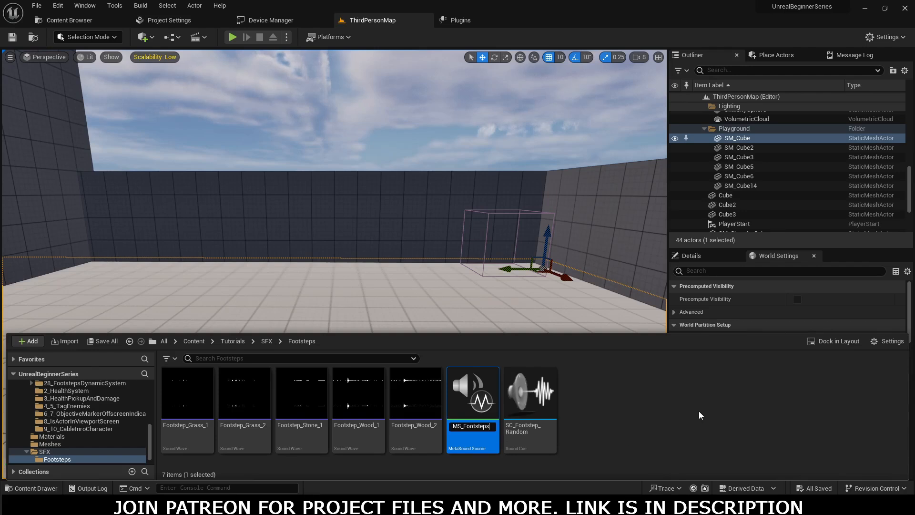
key("Return")
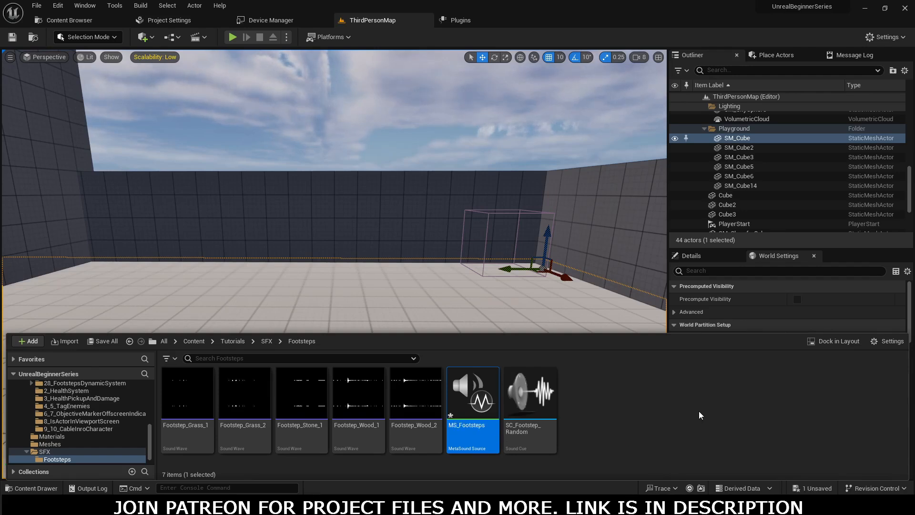
Open MS_Footsteps in an editor docked next to the level, and close the Plugins page.
double_click(473, 398)
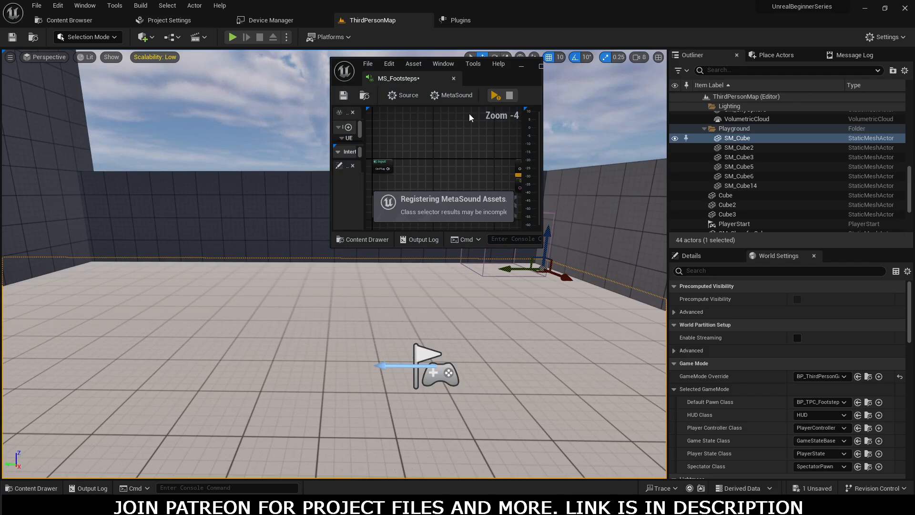
left_click_drag(415, 85, 500, 22)
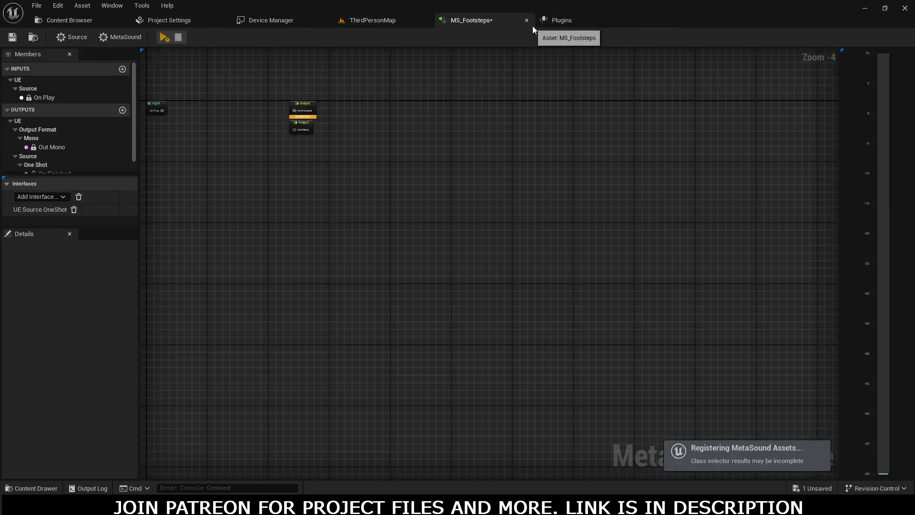
left_click(628, 23)
scroll(370, 252, "up", 5)
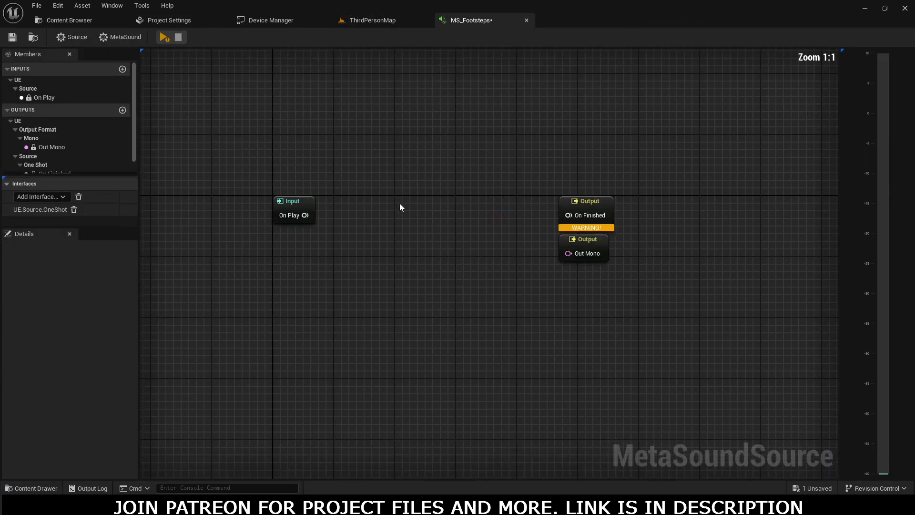
right_click_drag(410, 213, 411, 221)
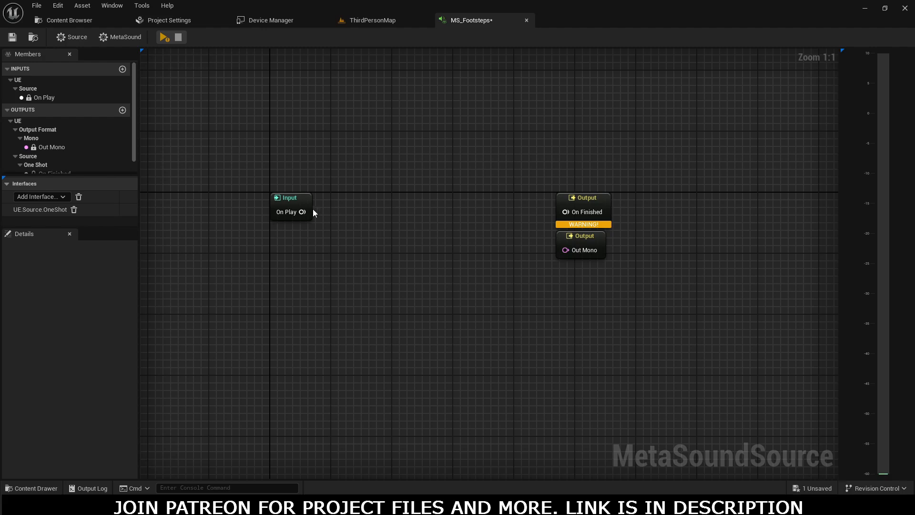
Add a Wave Player (1.0, Mono) node triggered by the On Play input.
left_click_drag(313, 210, 375, 210)
type("p")
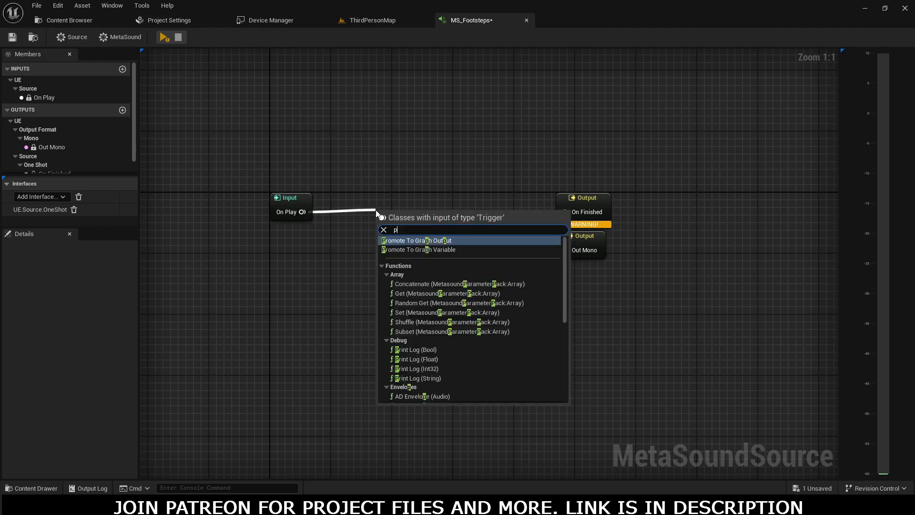
type("lay")
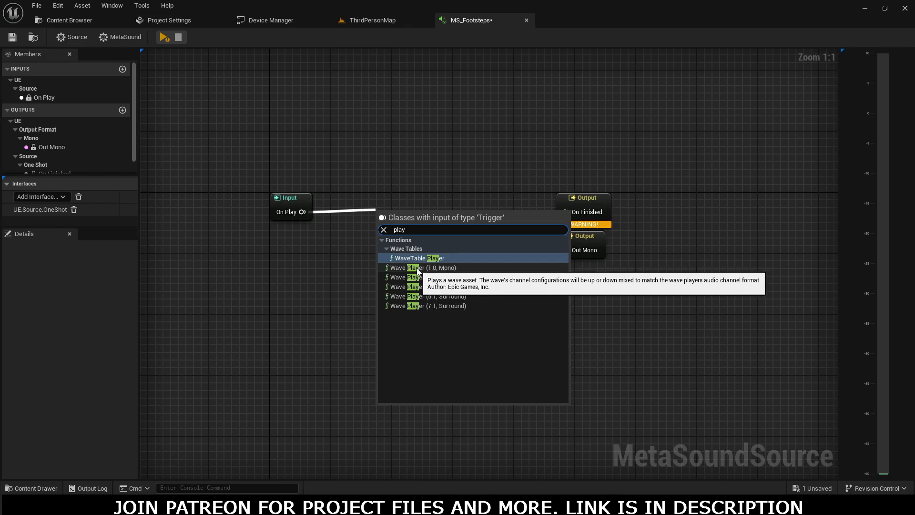
left_click(441, 270)
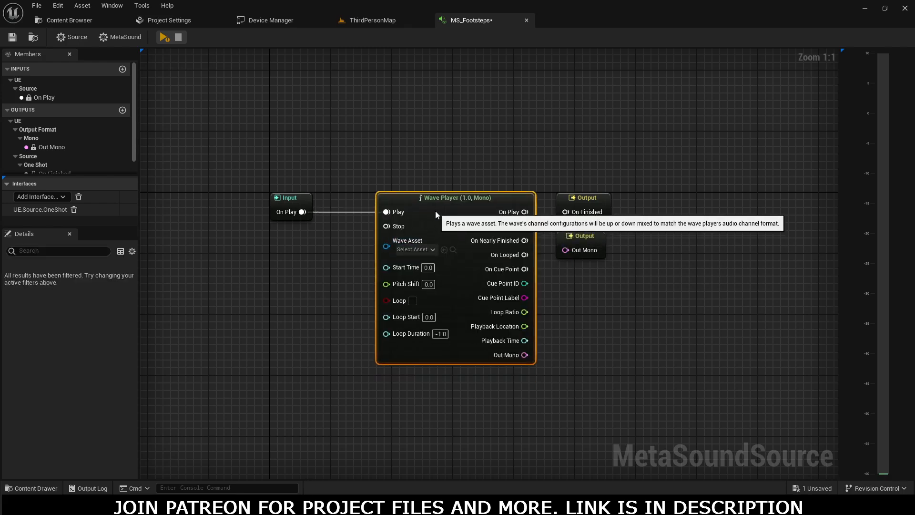
Assign the Footstep_Wood_1 sound wave as the Wave Player's wave asset.
key("ctrl+space")
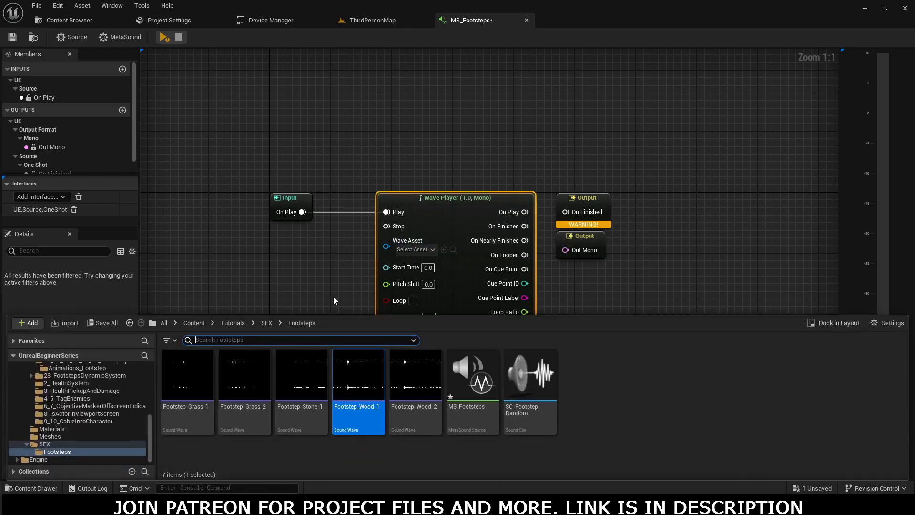
left_click(356, 391)
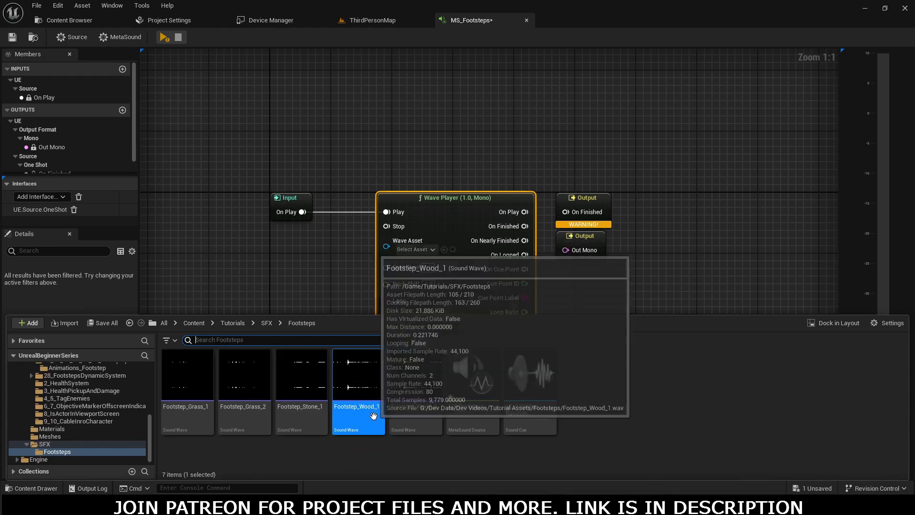
left_click(424, 250)
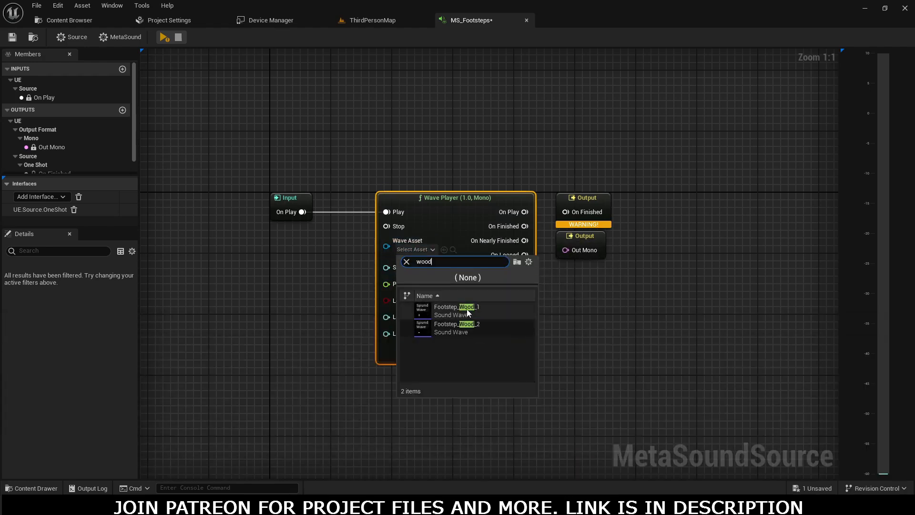
left_click(448, 307)
Move the output nodes away from the Wave Player, and connect its On Finished and Out Mono pins to the matching outputs.
left_click_drag(584, 183, 659, 240)
left_click(563, 248)
right_click_drag(552, 243, 445, 262)
left_click_drag(422, 251, 523, 238)
left_click_drag(417, 382, 523, 275)
right_click_drag(462, 275, 581, 284)
right_click_drag(275, 299, 320, 323)
Preview the MetaSound several times, and check the Windows volume mixer between playbacks.
left_click(164, 38)
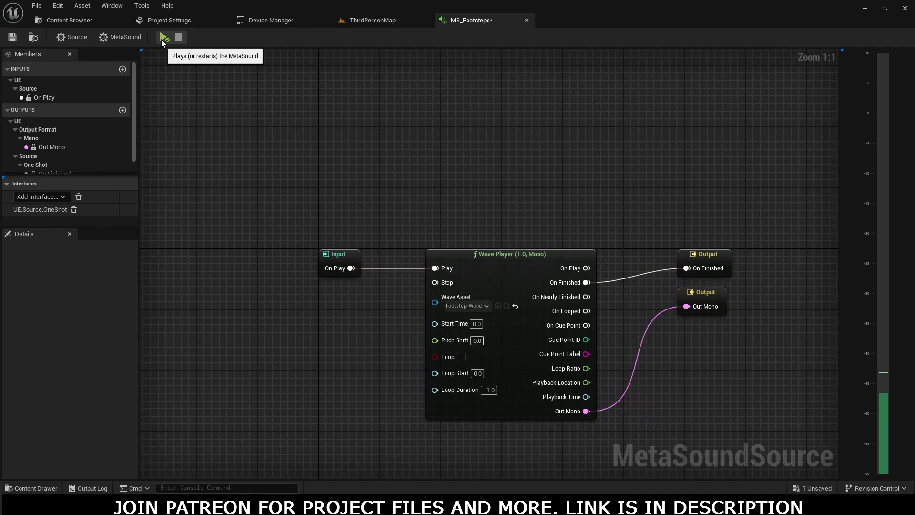
left_click(164, 38)
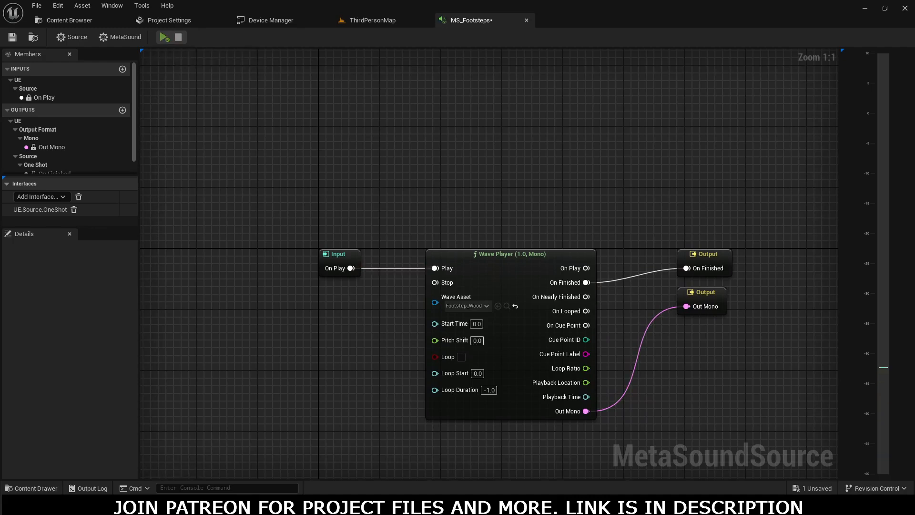
right_click(825, 506)
left_click(827, 449)
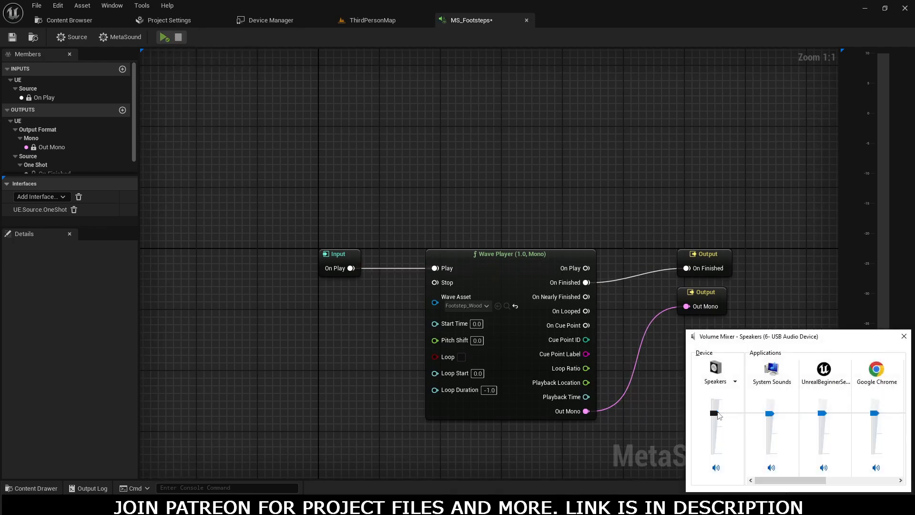
left_click(351, 196)
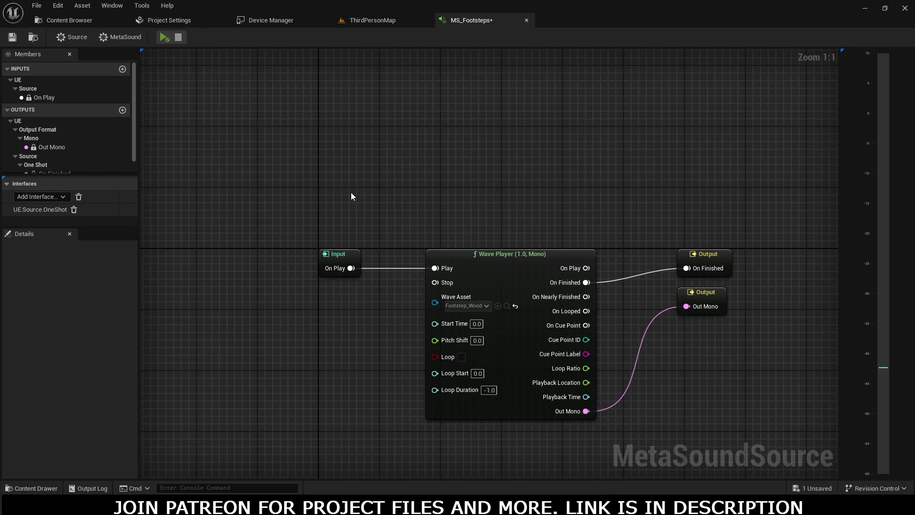
left_click(162, 41)
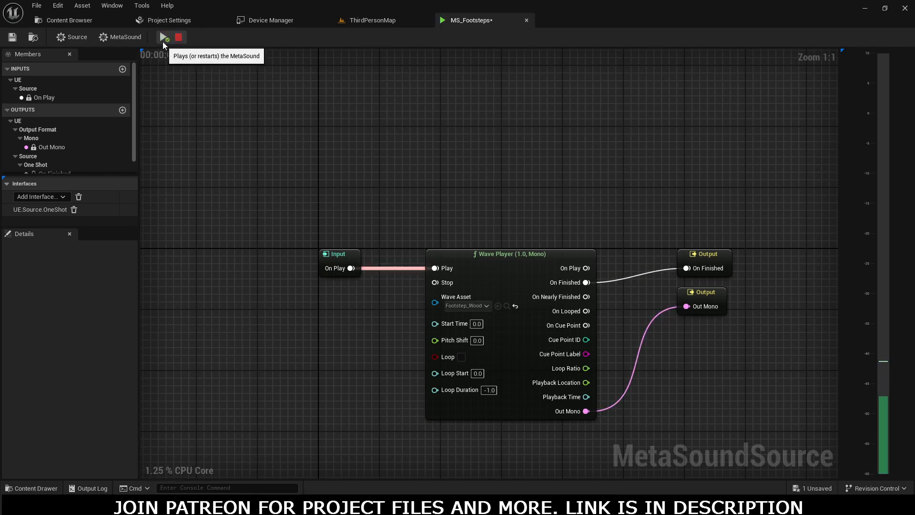
Try a Pitch Shift of 12 on the Wave Player and preview the sound.
right_click_drag(280, 263, 288, 226)
right_click_drag(340, 301, 334, 240)
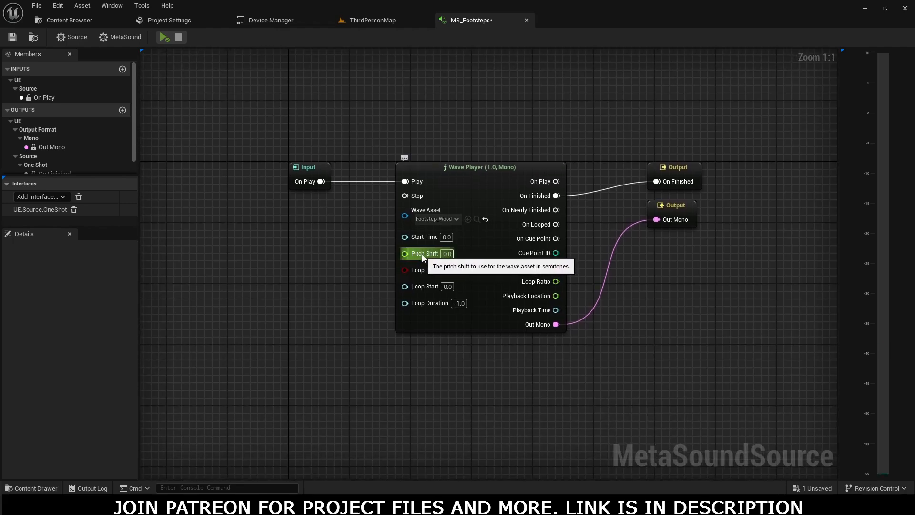
left_click(448, 254)
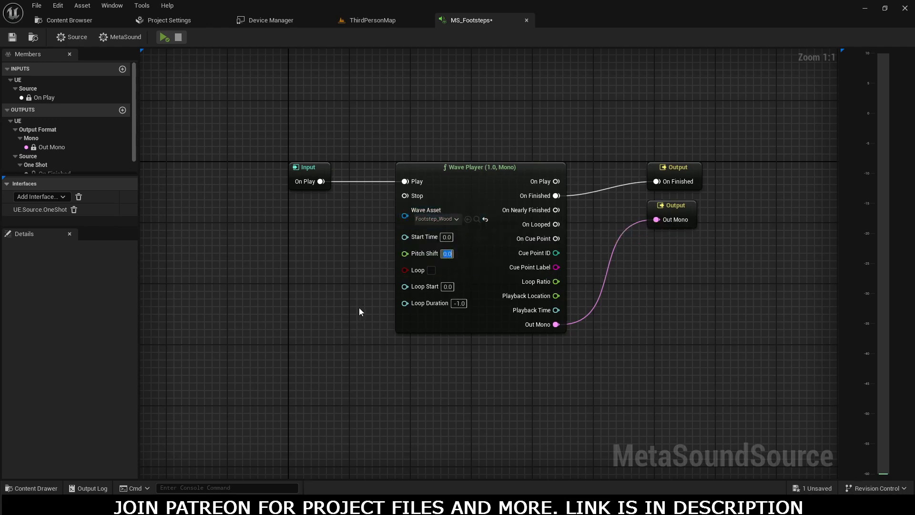
type("12")
key("Return")
left_click(164, 39)
Try a Pitch Shift of -5 on the Wave Player and preview the sound.
key("Delete")
key("Delete")
key("Delete")
key("BackSpace")
type("-5")
key("Return")
left_click(163, 42)
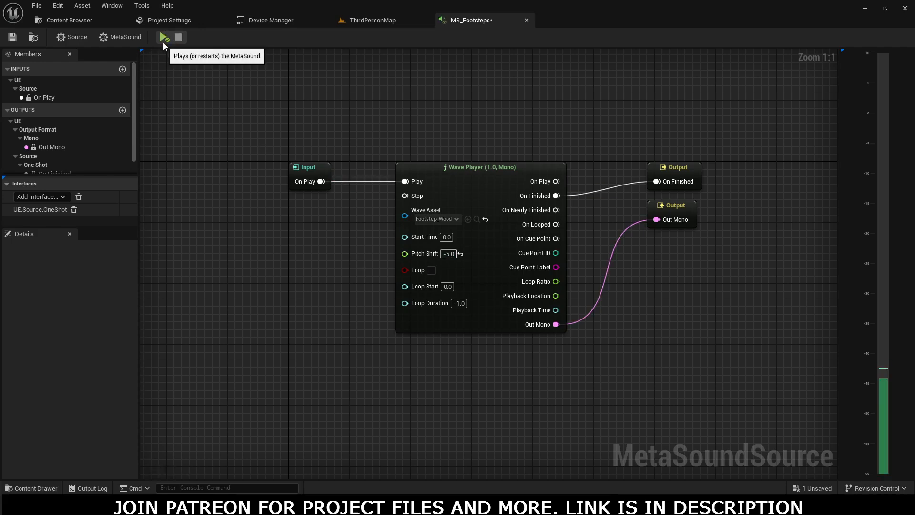
left_click(163, 42)
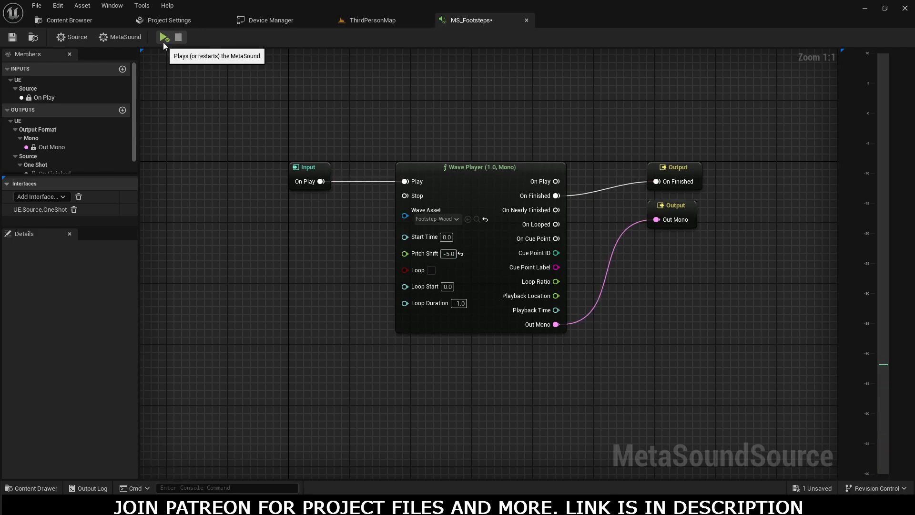
Drive the Wave Player's Pitch Shift with a new Random (Float) node, placed to the left of the Wave Player.
right_click_drag(375, 261, 431, 255)
left_click_drag(461, 249, 330, 262)
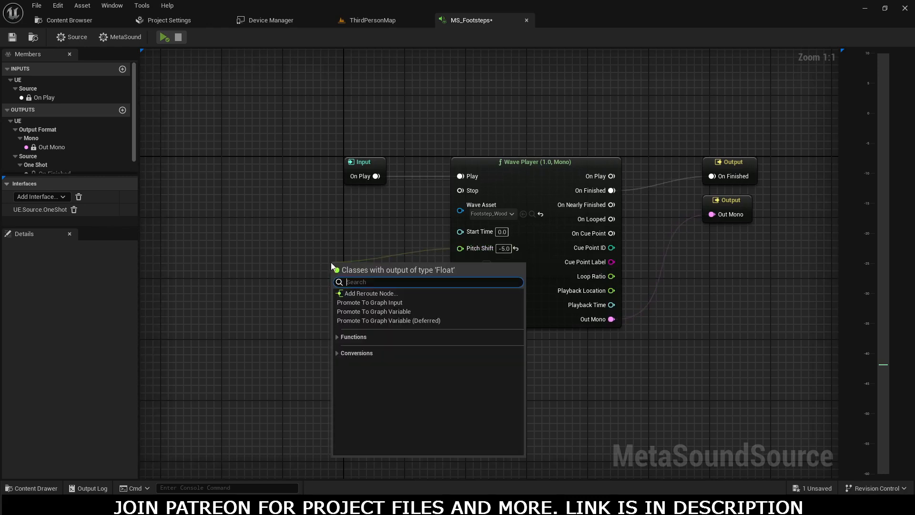
type("random")
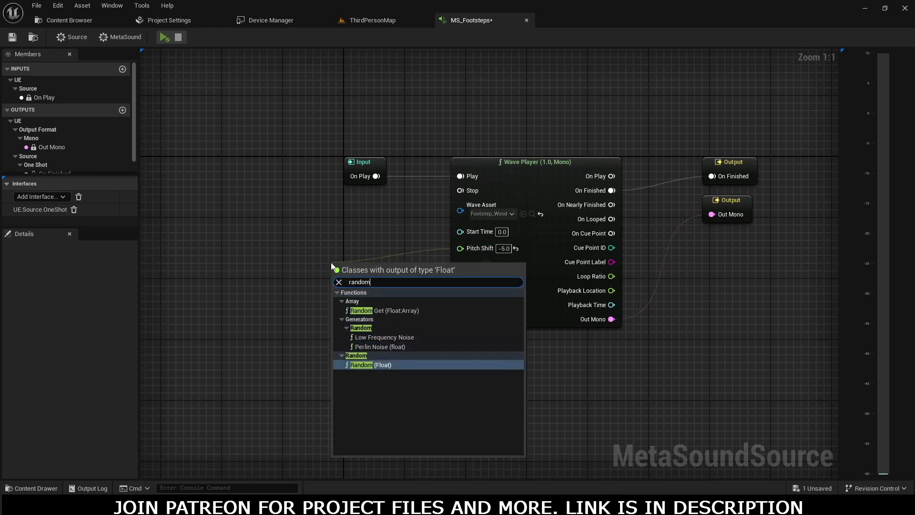
left_click(386, 365)
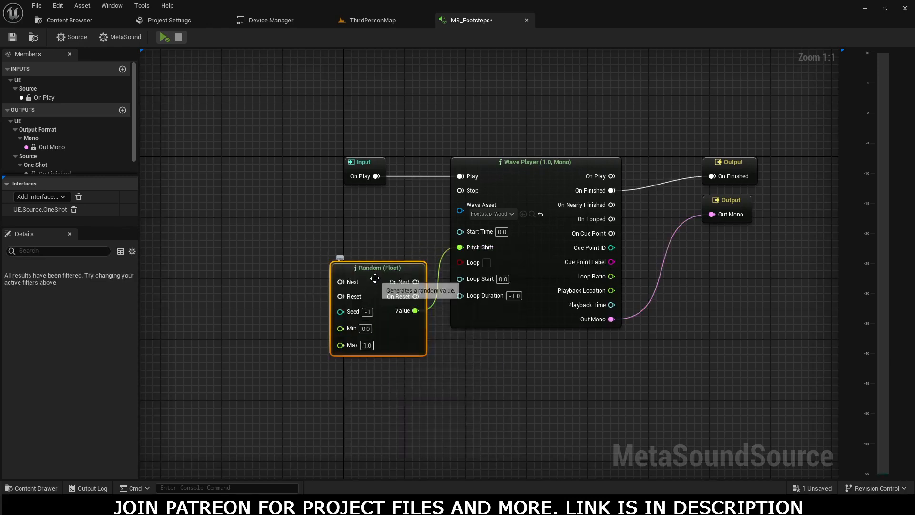
left_click_drag(374, 278, 334, 249)
Set the Random (Float) node's Min to -5 and Max to 8.
left_click(325, 299)
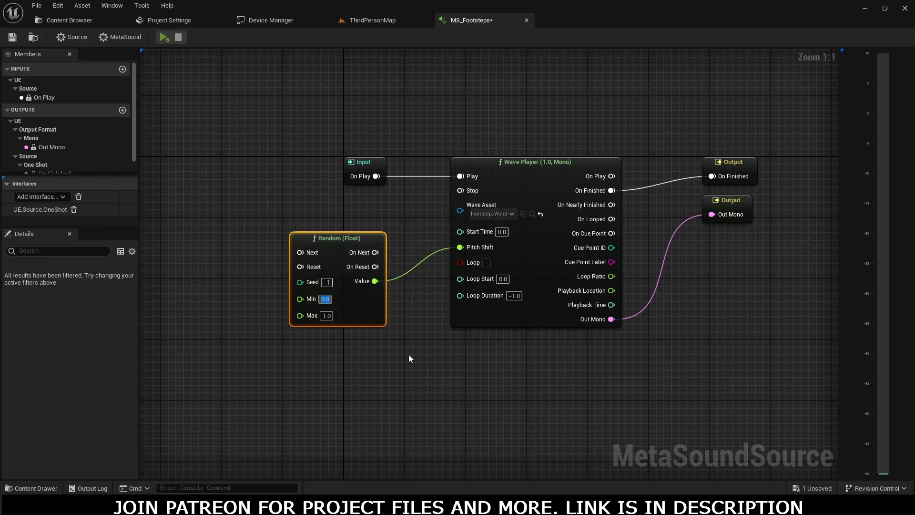
type("-5")
key("Tab")
type("8")
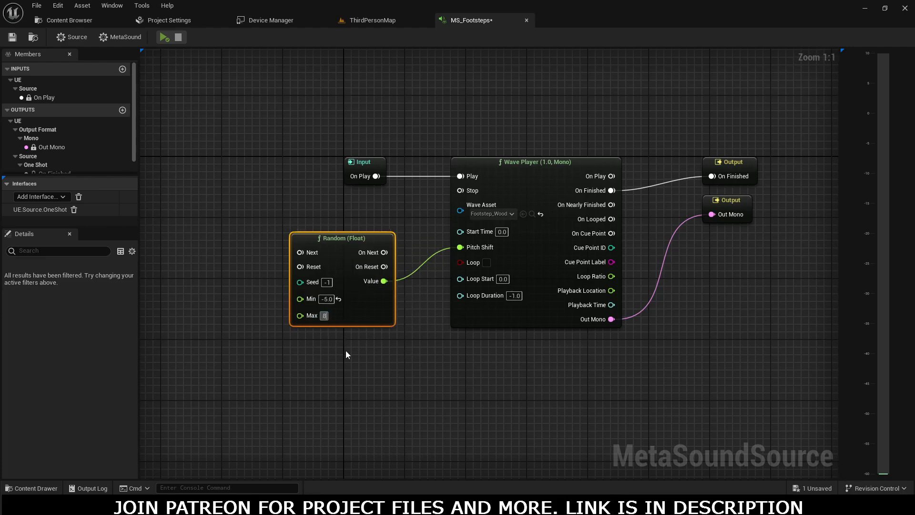
key("Return")
Play the MetaSound repeatedly to hear the random pitch variation.
right_click_drag(212, 114, 238, 156)
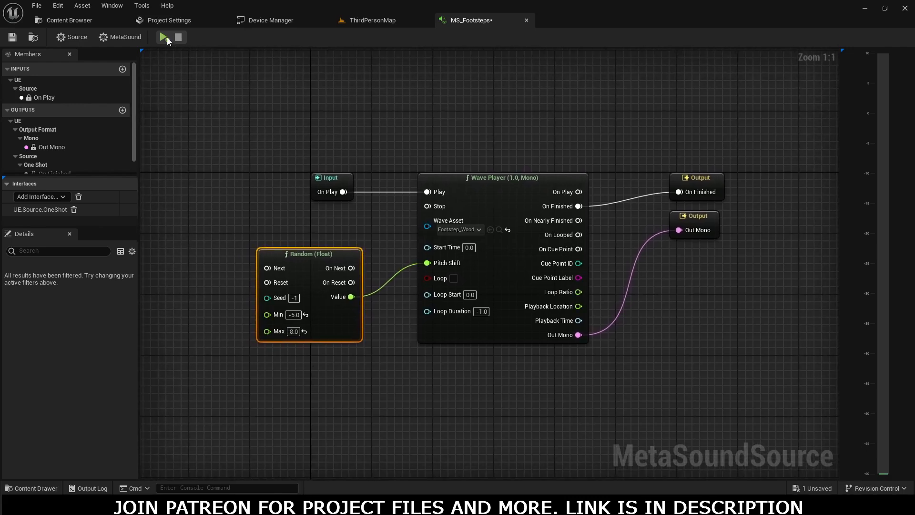
left_click(164, 38)
right_click_drag(637, 221, 697, 265)
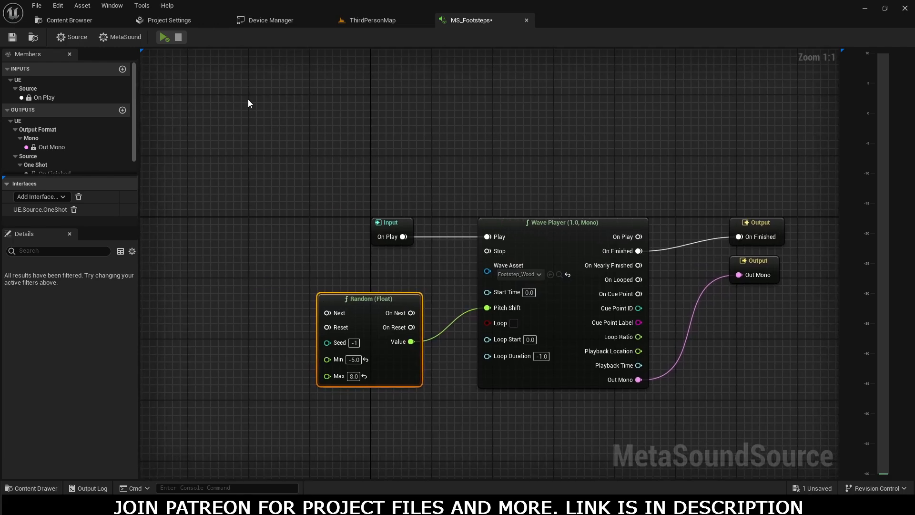
left_click(165, 37)
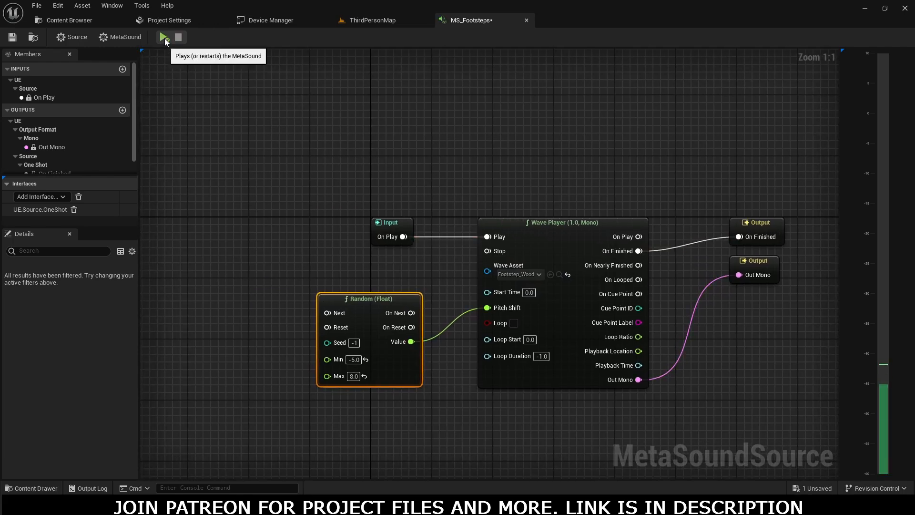
left_click(164, 37)
left_click(165, 38)
left_click(165, 38)
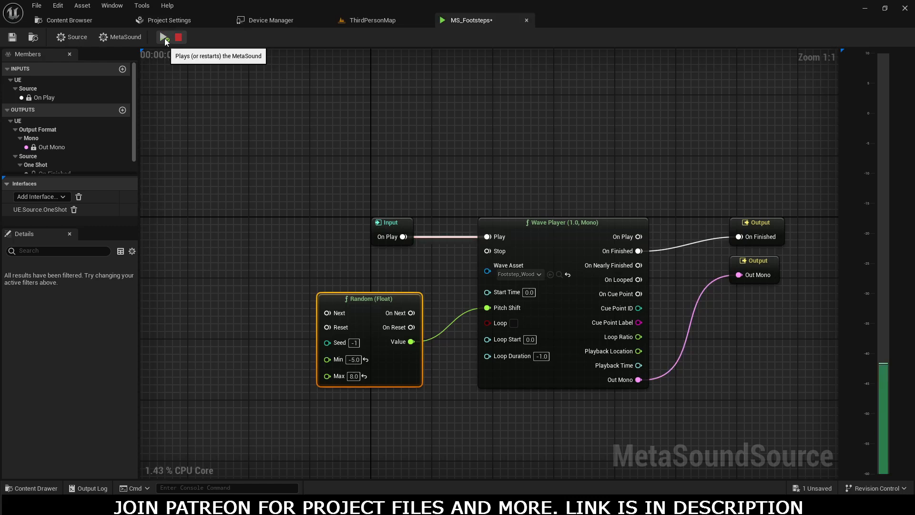
left_click(165, 38)
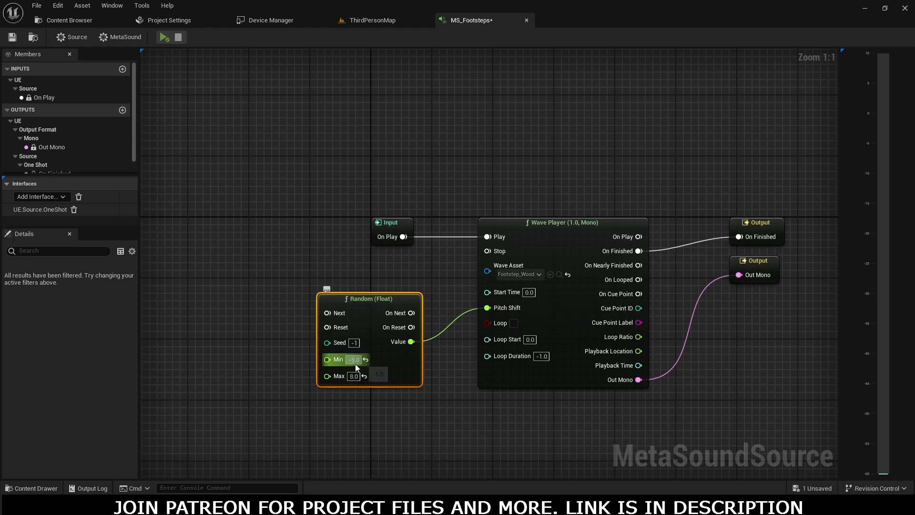
left_click(164, 38)
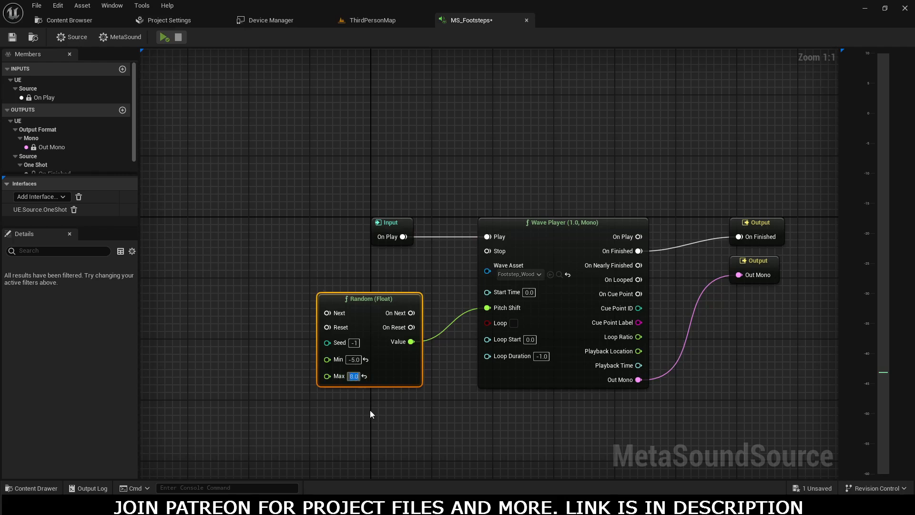
Set the Random (Float) node's Max to 6 and preview the sound.
type("6")
key("Return")
left_click(165, 40)
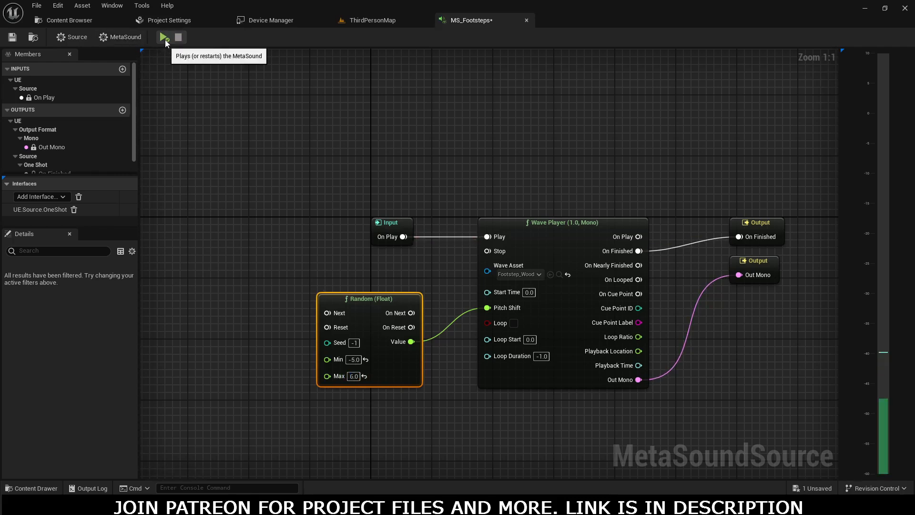
Save the MS_Footsteps MetaSound.
right_click_drag(421, 127, 356, 145)
left_click(37, 6)
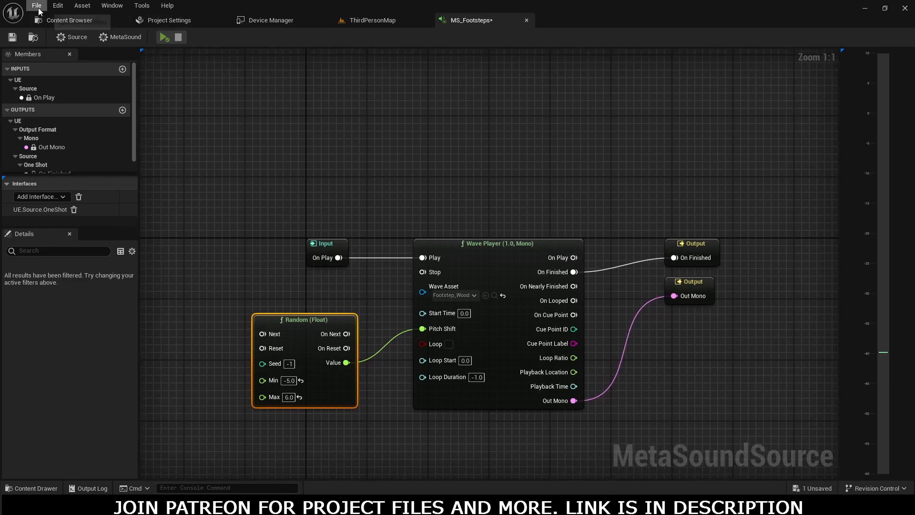
left_click(69, 60)
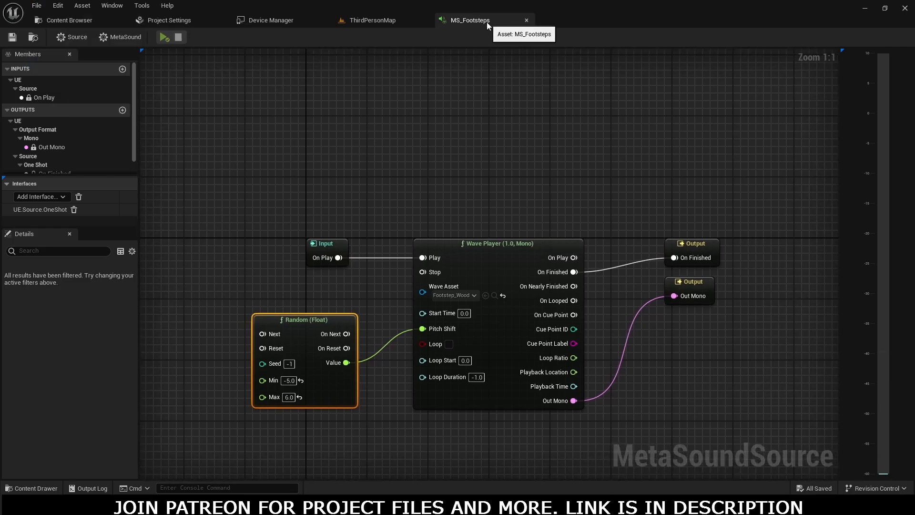
Play the ThirdPersonMap level, run the character around the floor, and stop the session.
left_click(374, 22)
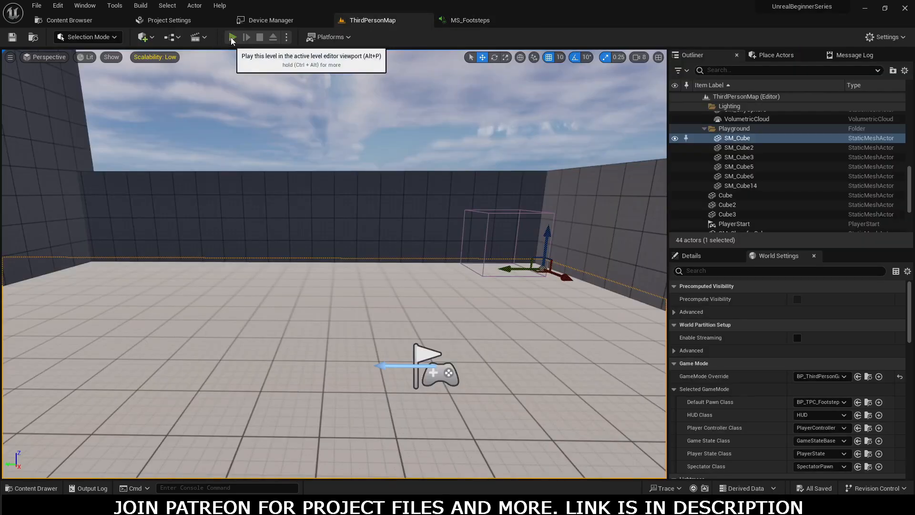
left_click(233, 37)
key("w")
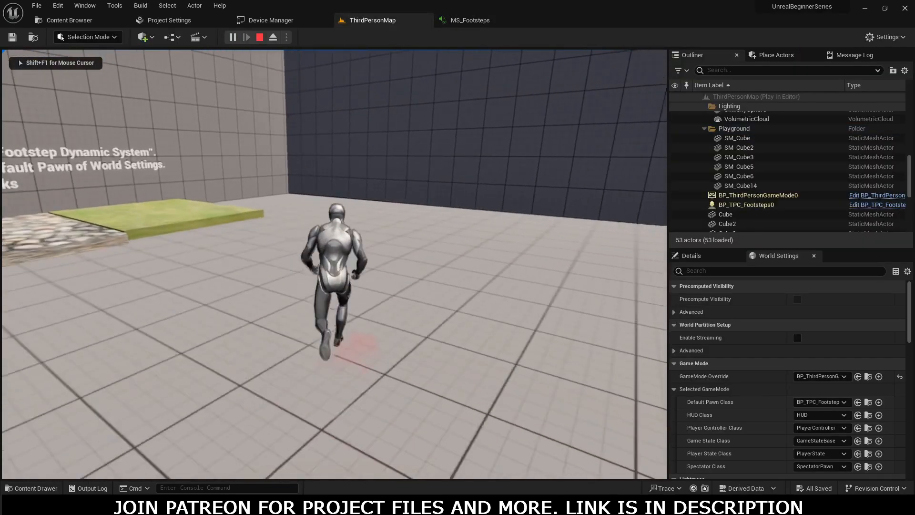
key("a")
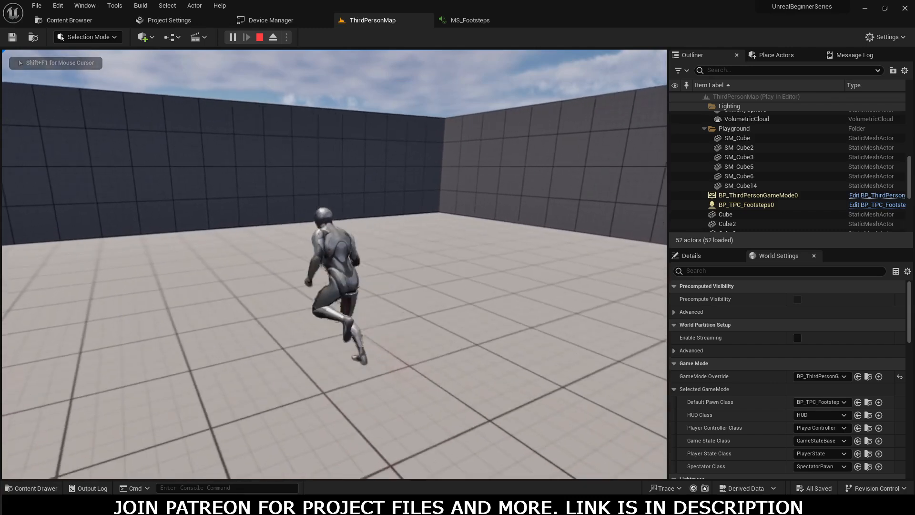
key("shift+F1")
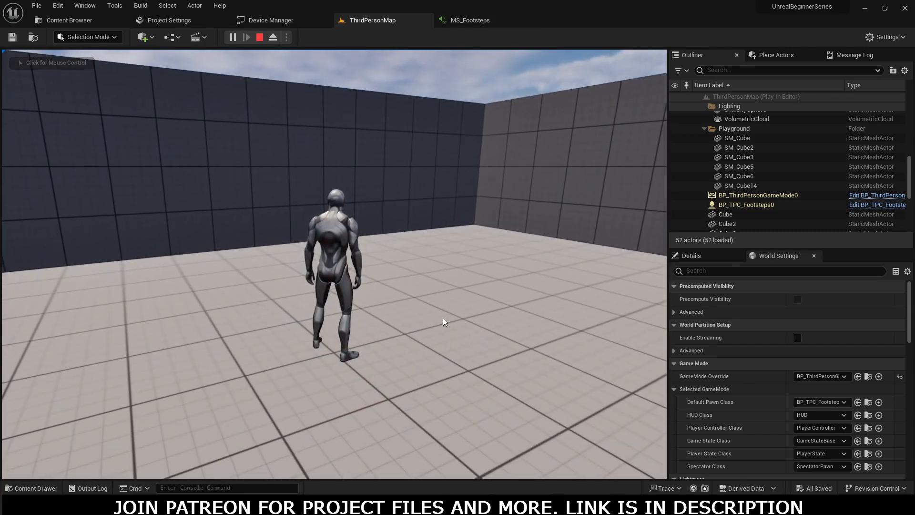
key("Escape")
Open the MM_Run_Fwd_Footstep animation from the Animations_Footstep folder inside Tutorials/EasyGameMechanics/22_23_24_25_26_27_Footsteps.
key("ctrl+space")
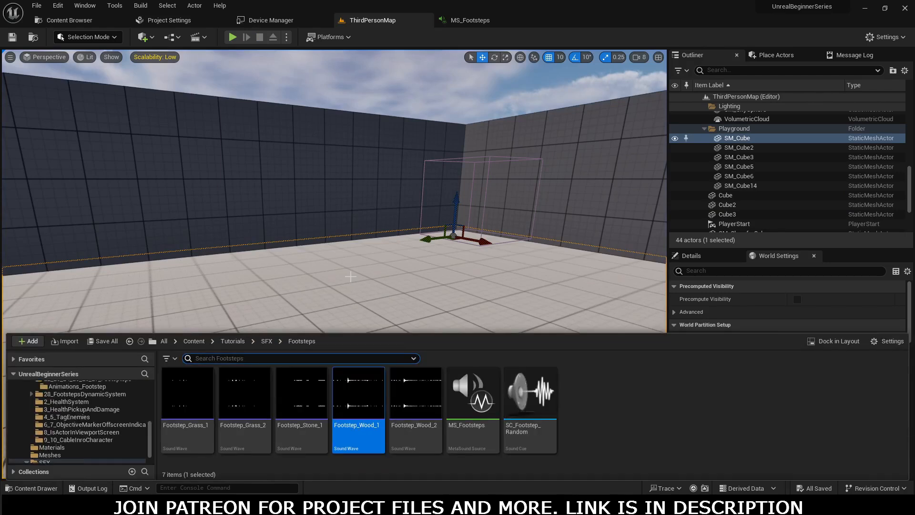
left_click(237, 346)
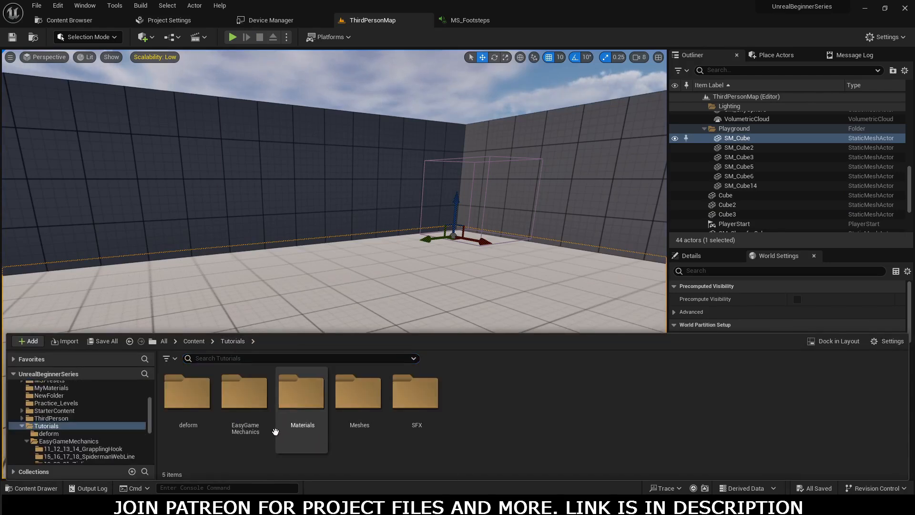
double_click(245, 410)
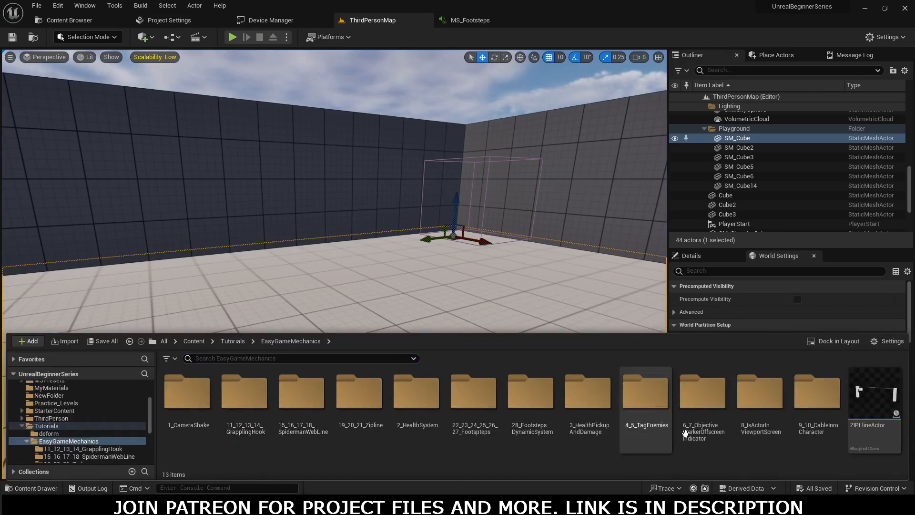
left_click(479, 432)
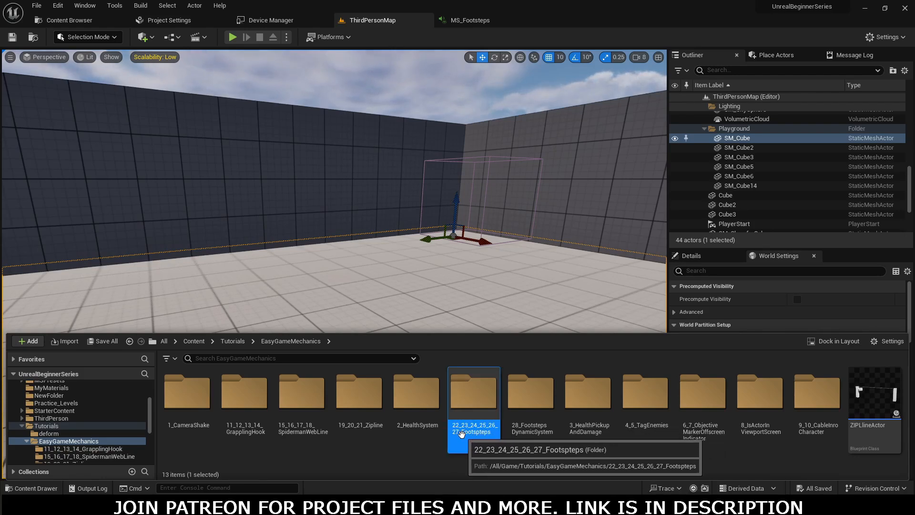
double_click(461, 434)
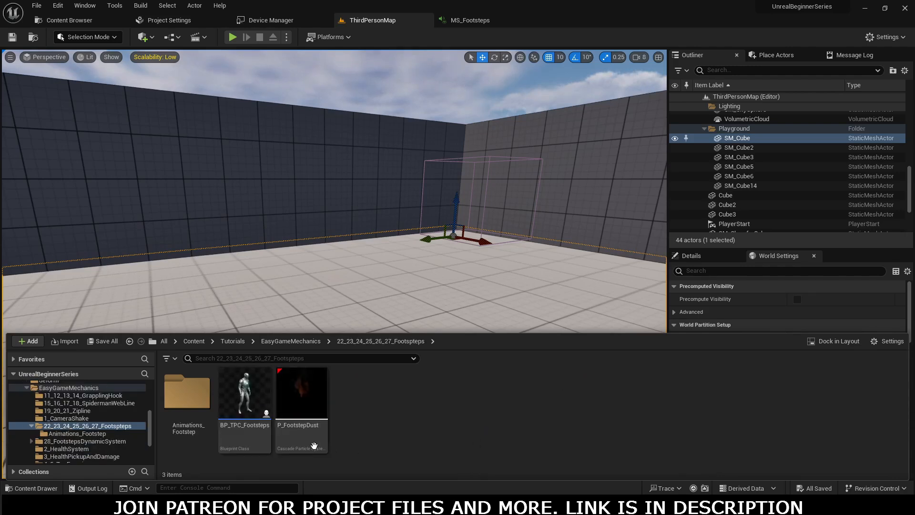
double_click(191, 424)
double_click(315, 415)
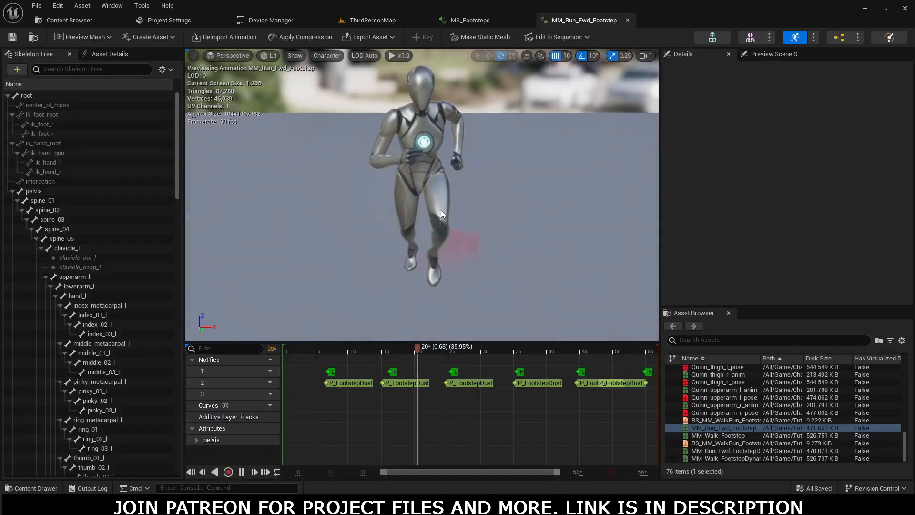
Add a Play Sound notify on notify track 3 at the first footfall, around frame 6 of the run animation.
left_click(349, 384)
left_click(408, 384)
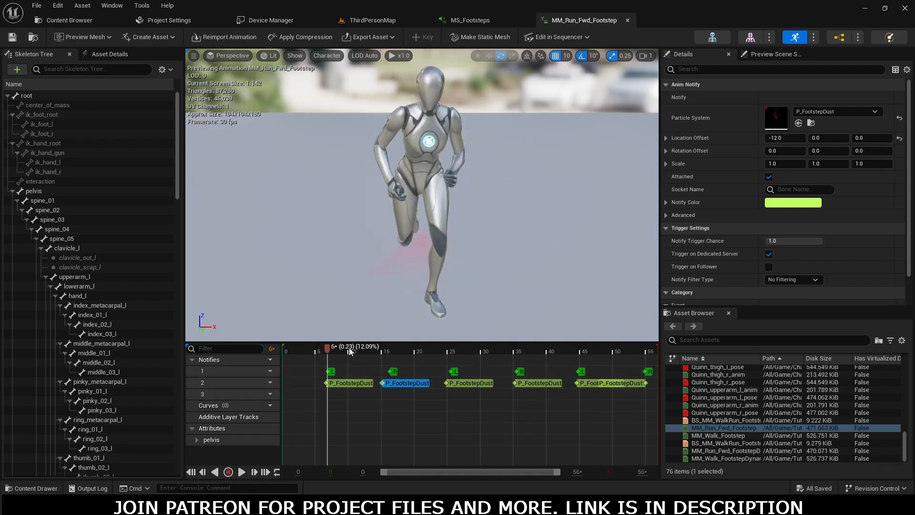
left_click(327, 352)
mouse_move(327, 352)
left_mouse_down()
mouse_move(365, 352)
mouse_move(318, 352)
mouse_move(328, 352)
left_mouse_up()
right_click_drag(387, 304, 524, 324)
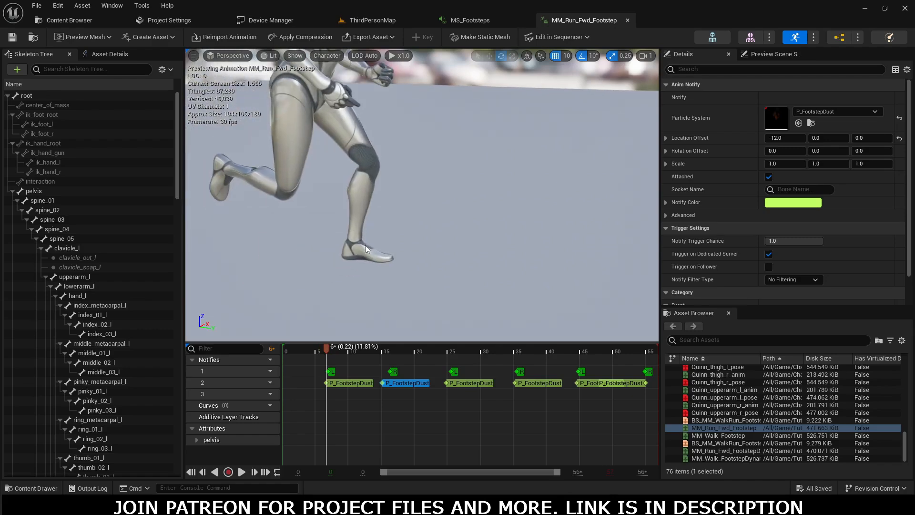
left_click(327, 394)
right_click(327, 393)
mouse_move(353, 414)
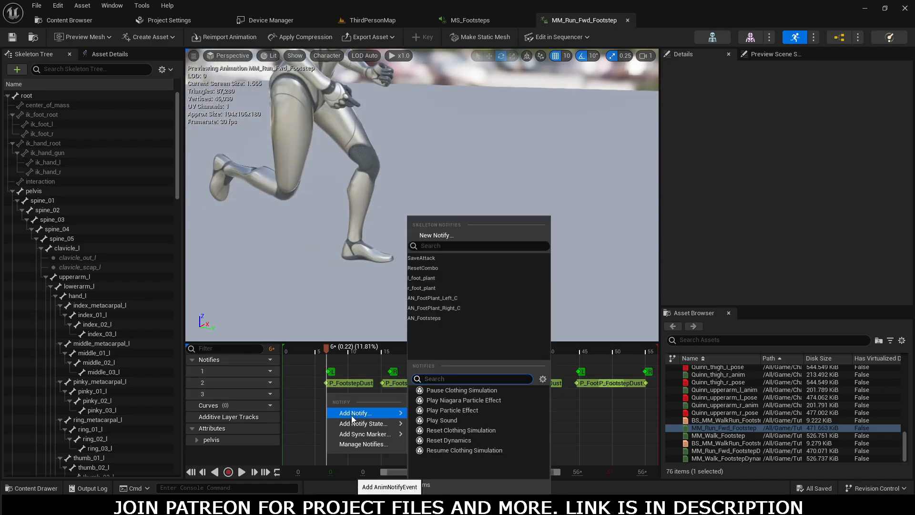
left_click(429, 420)
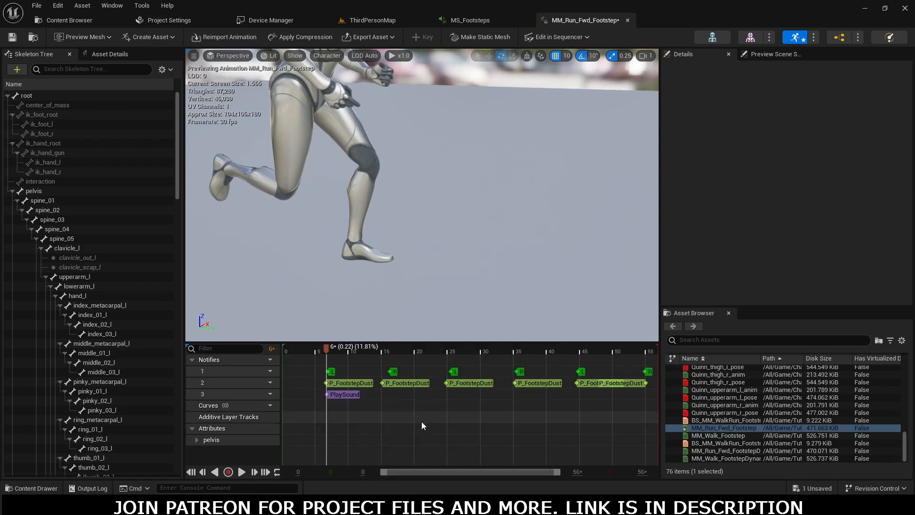
Assign the MS_Footsteps MetaSound as the sound of the new Play Sound notify.
left_click(338, 395)
left_click(837, 112)
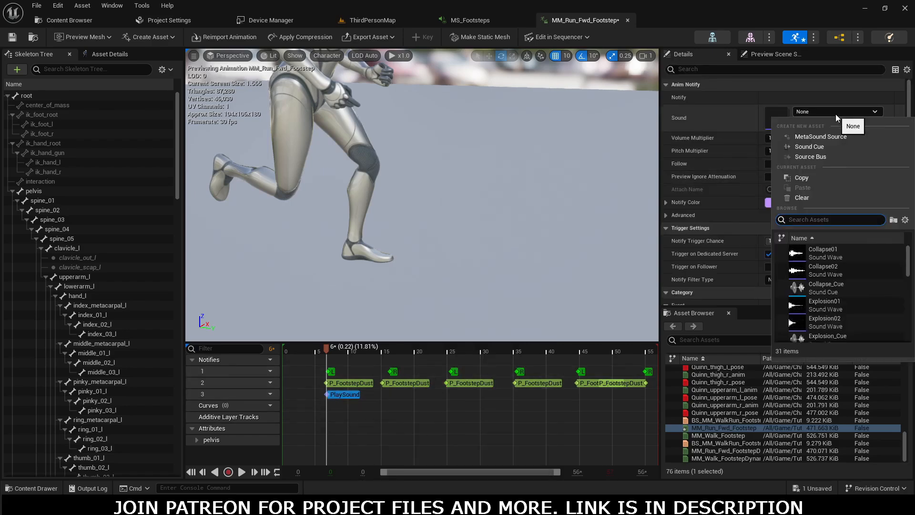
type("MS_foo")
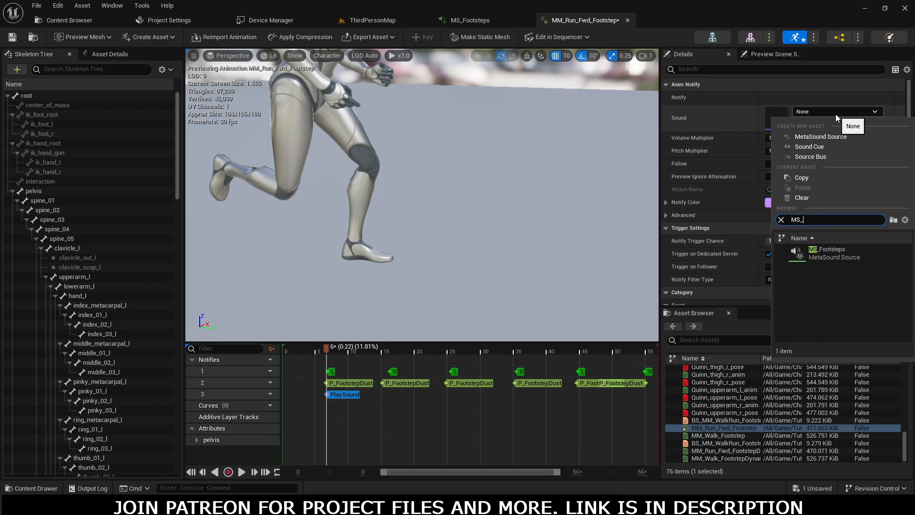
left_click(823, 252)
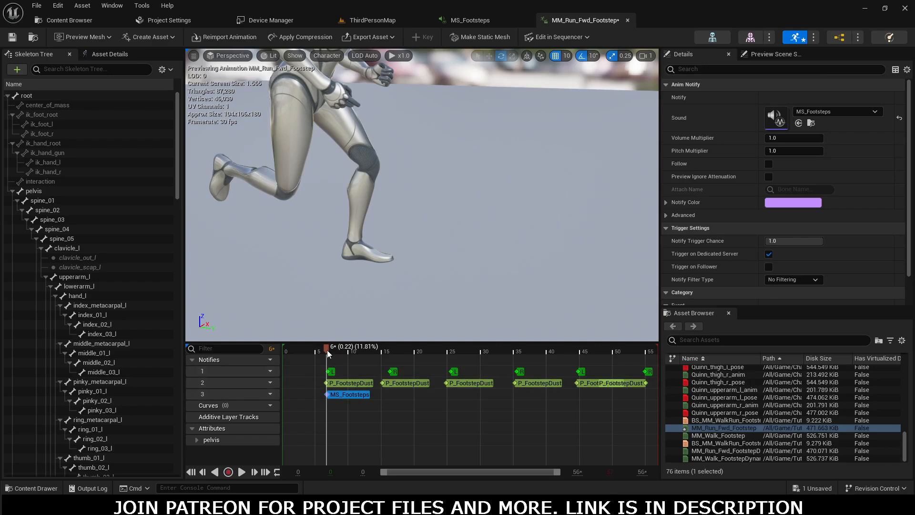
Paste copies of the MS_Footsteps notify on track 3 at the footfalls around frames 15 and 25.
left_click_drag(327, 349, 382, 350)
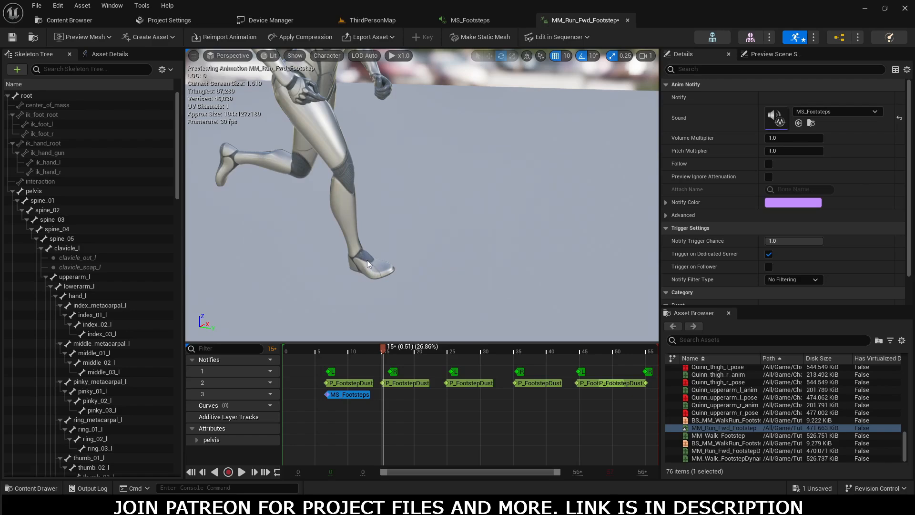
left_click(384, 396)
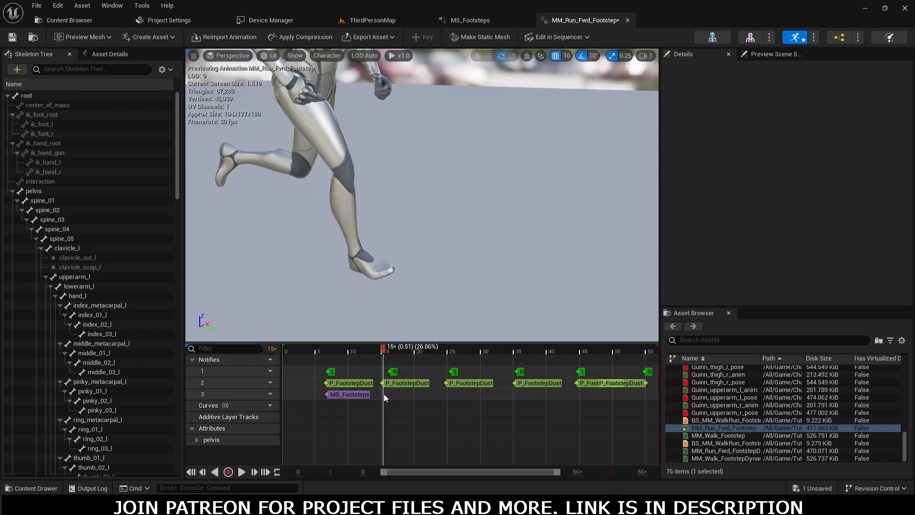
key("ctrl+v")
left_click_drag(383, 349, 446, 352)
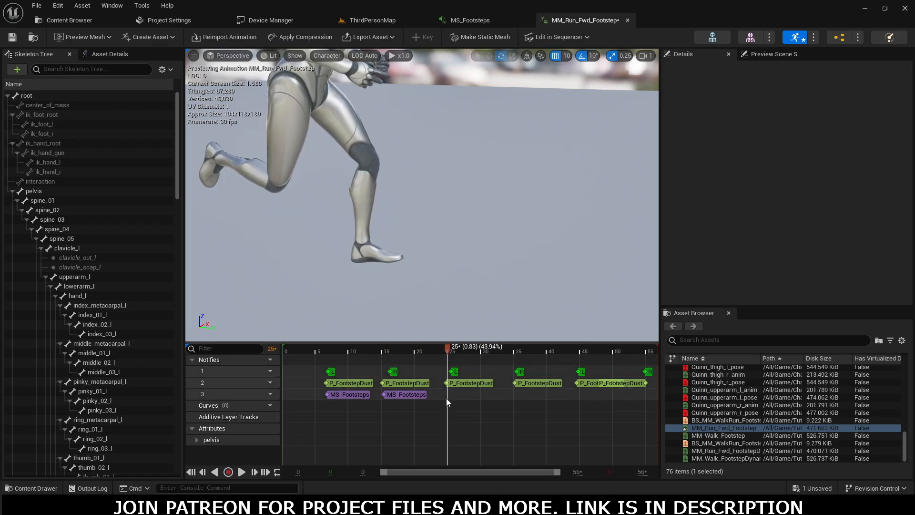
key("ctrl+v")
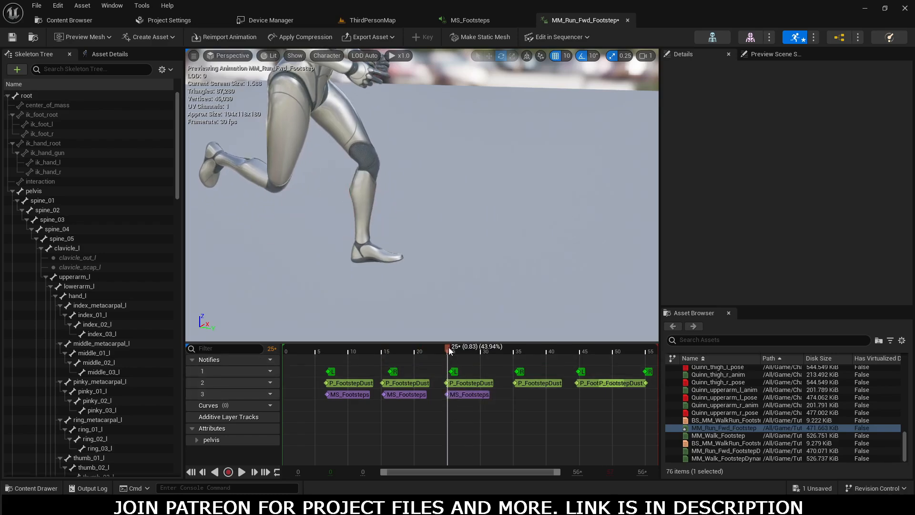
Paste further MS_Footsteps notifies on track 3 at the footfalls around frames 35, 44 and 54, and preview the animation.
left_click_drag(447, 349, 579, 353)
key("ctrl+v")
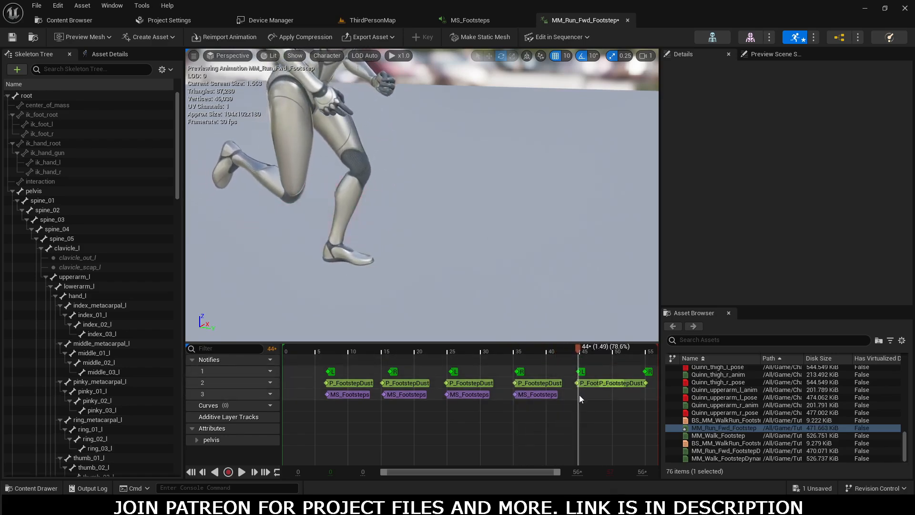
key("ctrl+v")
left_click_drag(579, 352, 645, 356)
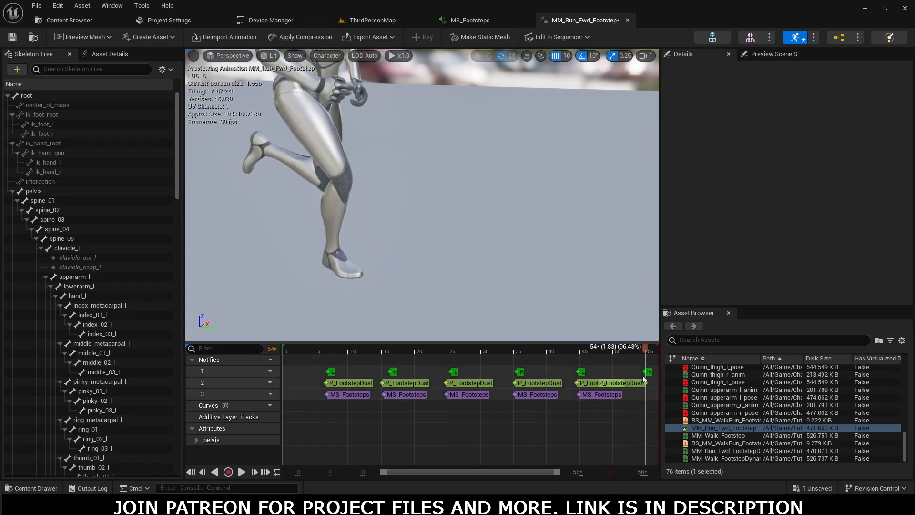
right_click(646, 398)
left_click(682, 410)
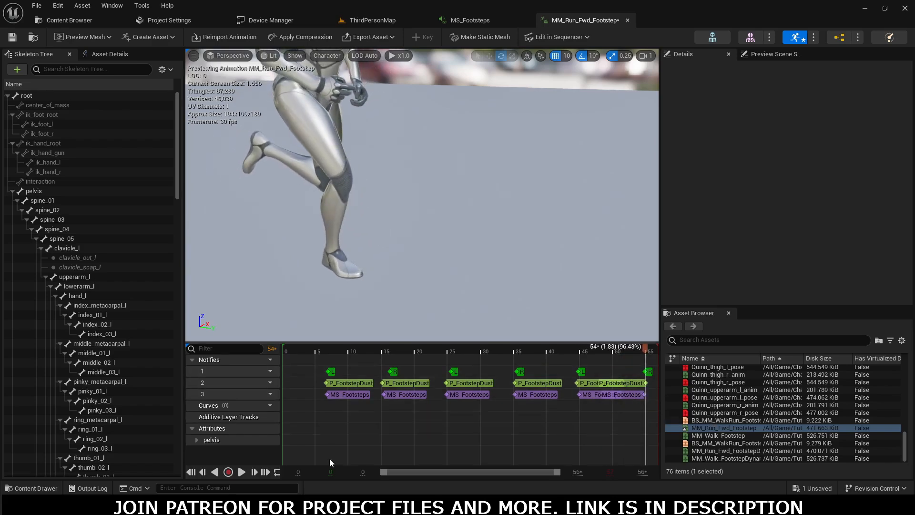
left_click(241, 472)
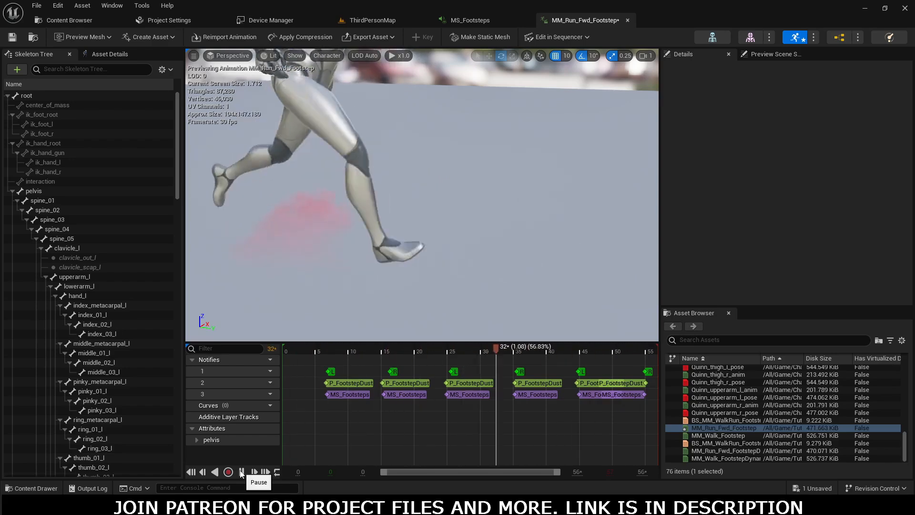
left_click(242, 473)
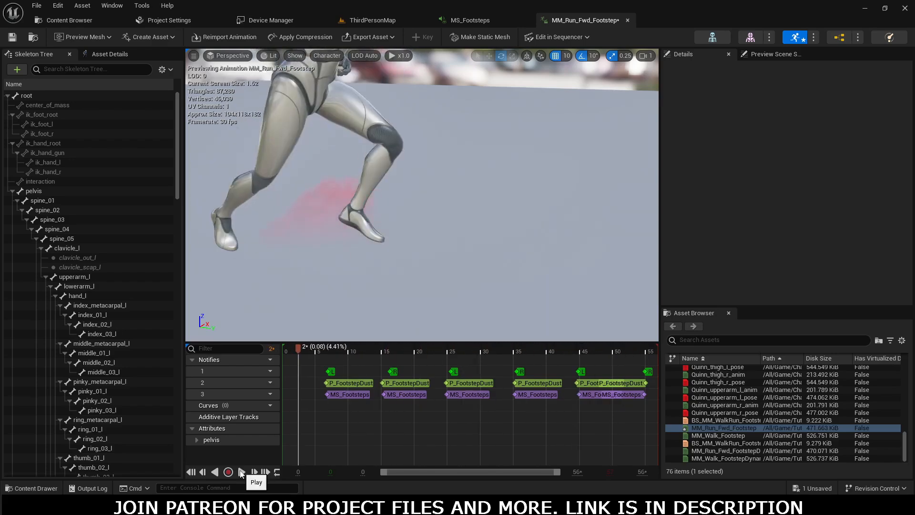
Play the ThirdPersonMap level and run the character around the floor to test the footstep sounds.
left_click(369, 21)
left_click(233, 37)
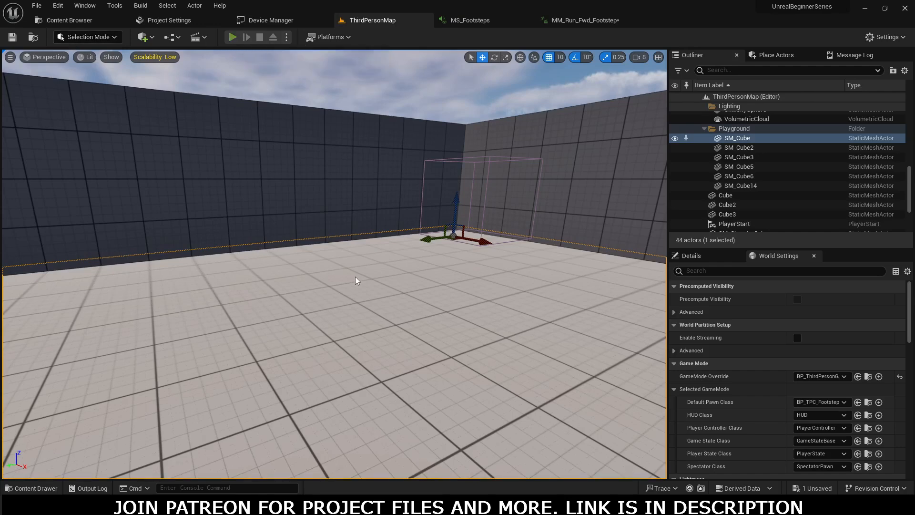
key("w")
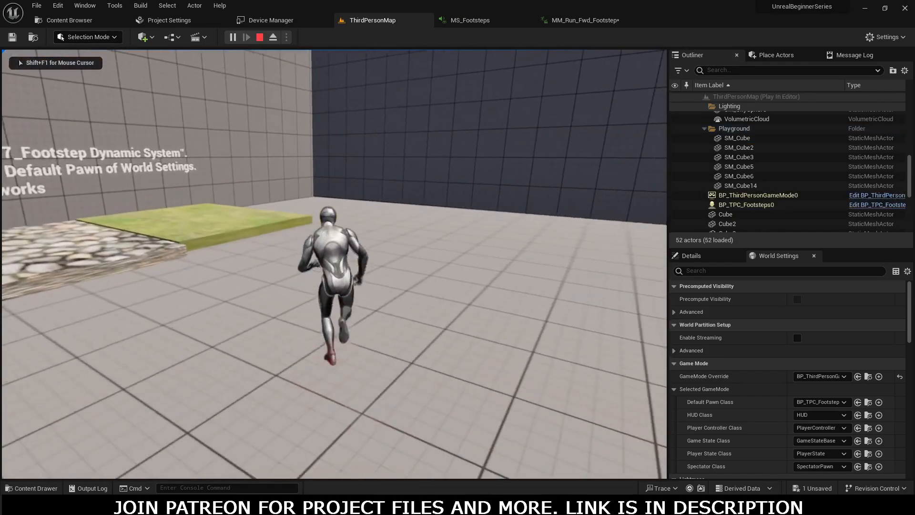
key("w")
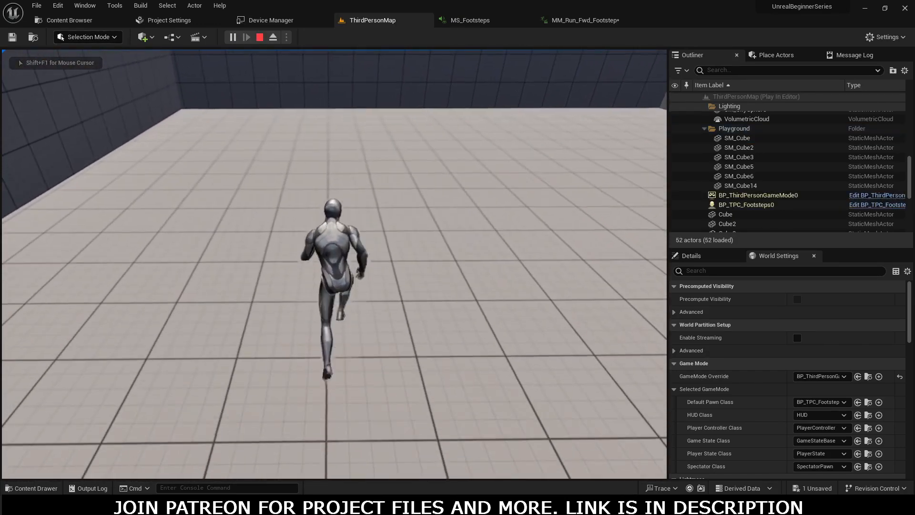
key("w")
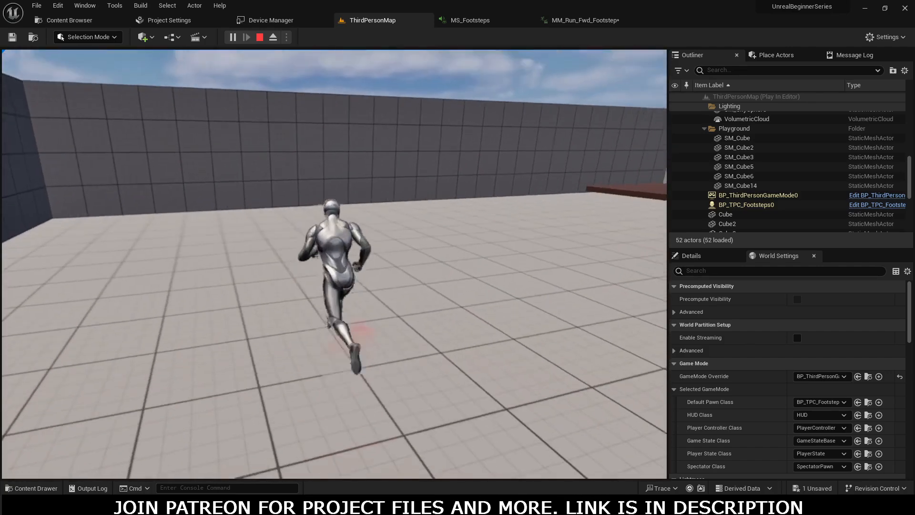
key("d")
key("w")
key("d")
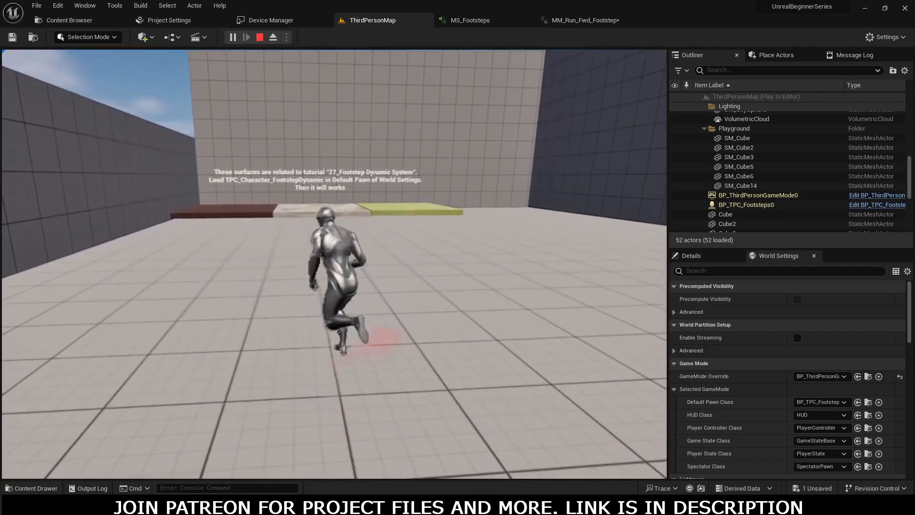
key("w")
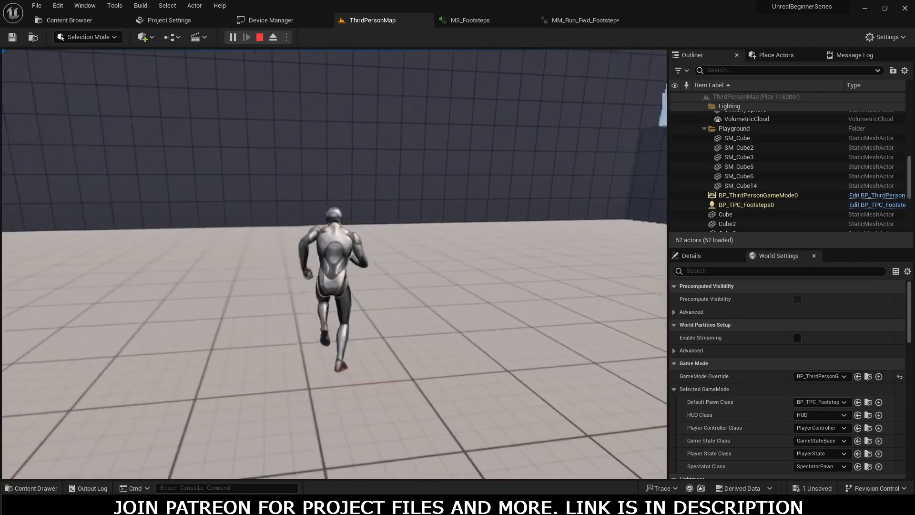
key("a")
key("w")
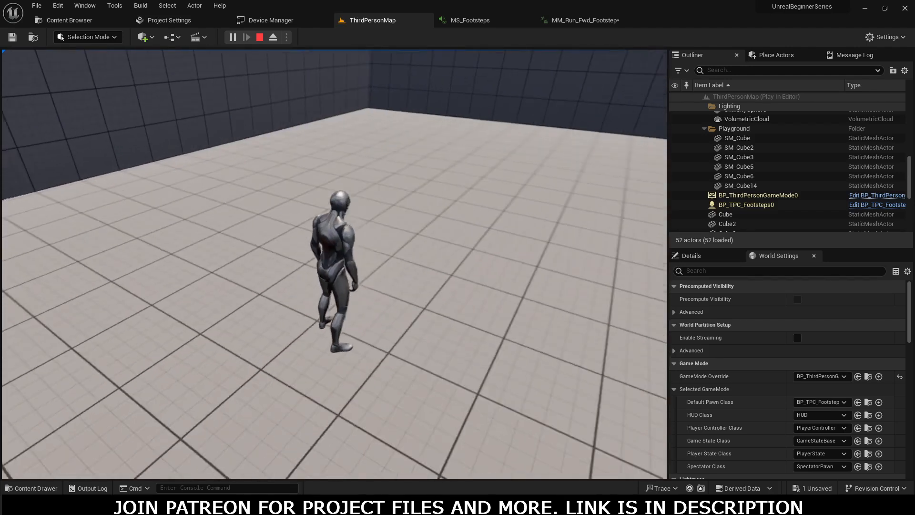
key("w")
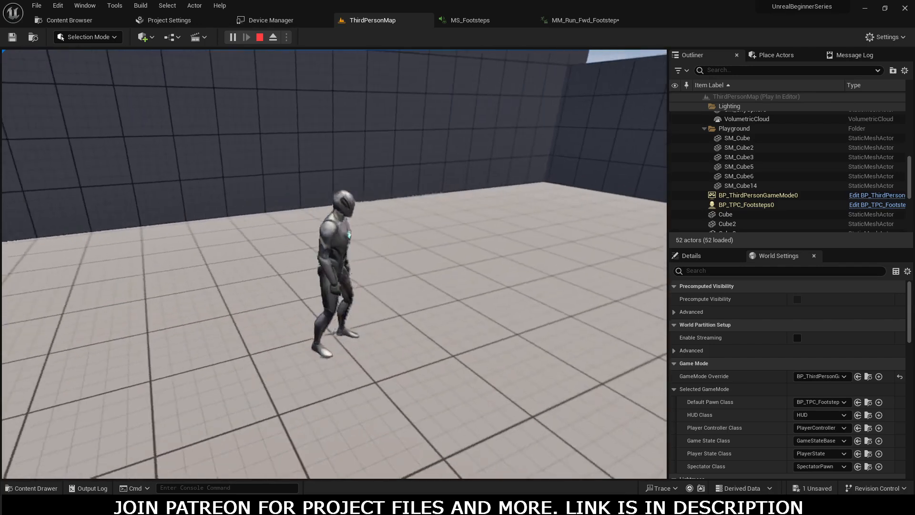
key("w")
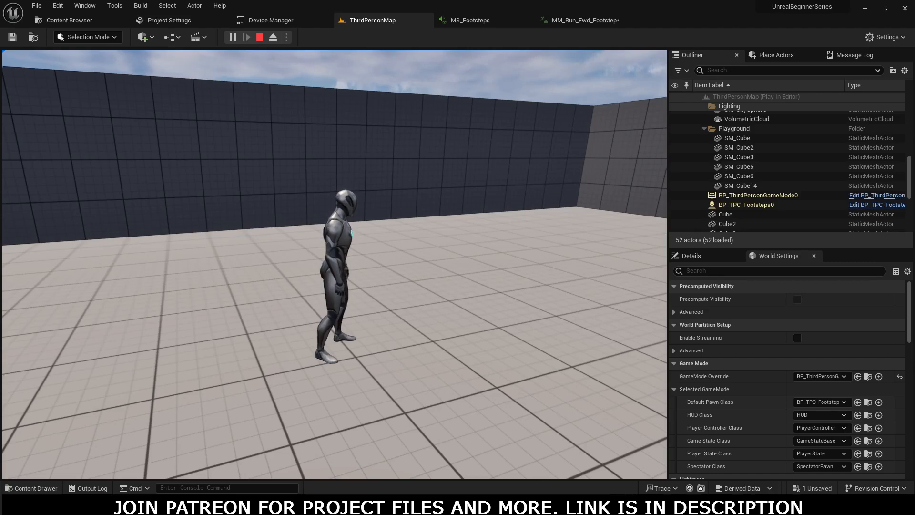
key("w")
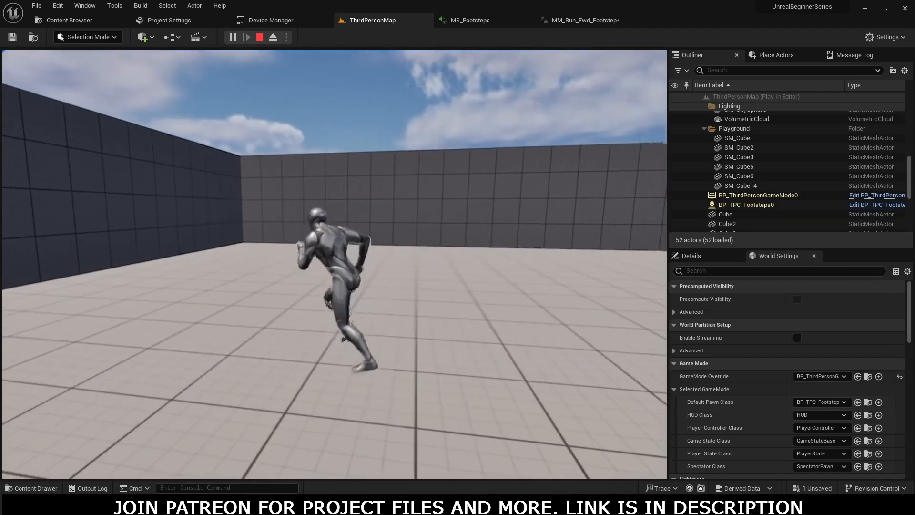
key("w")
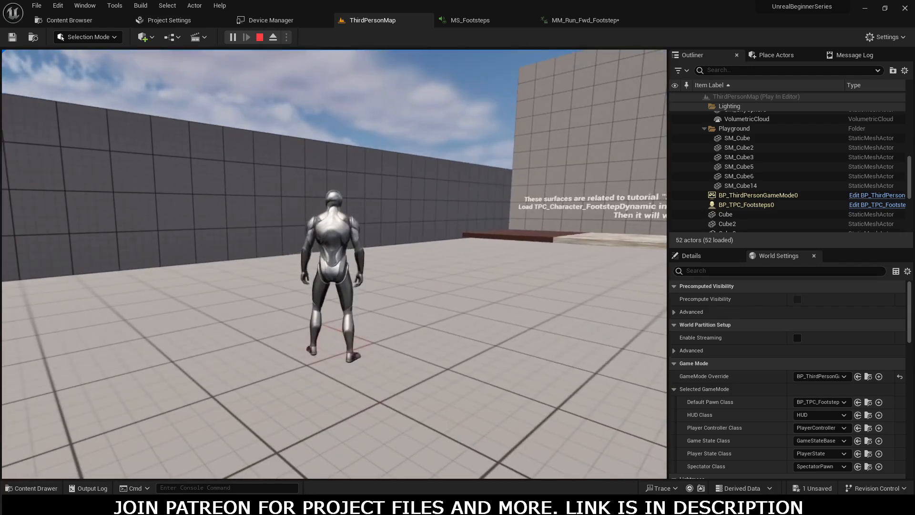
key("shift+F1")
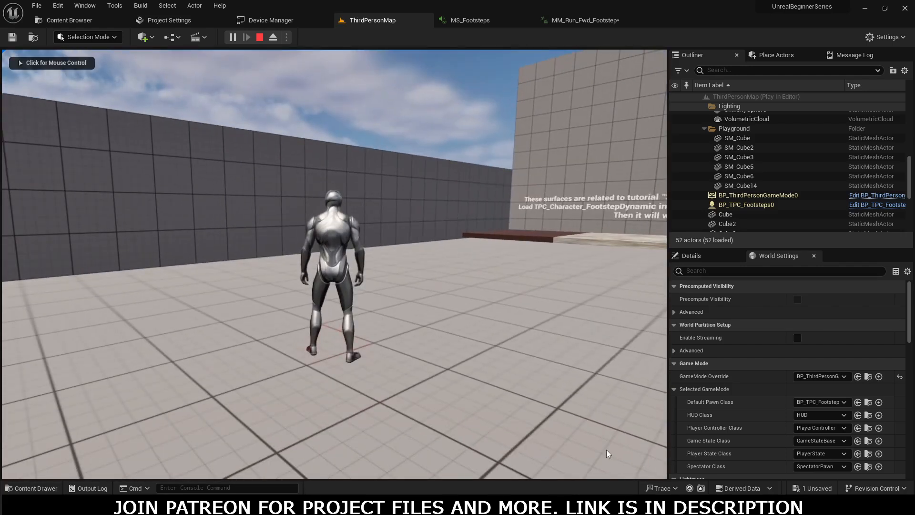
left_click(357, 370)
key("w")
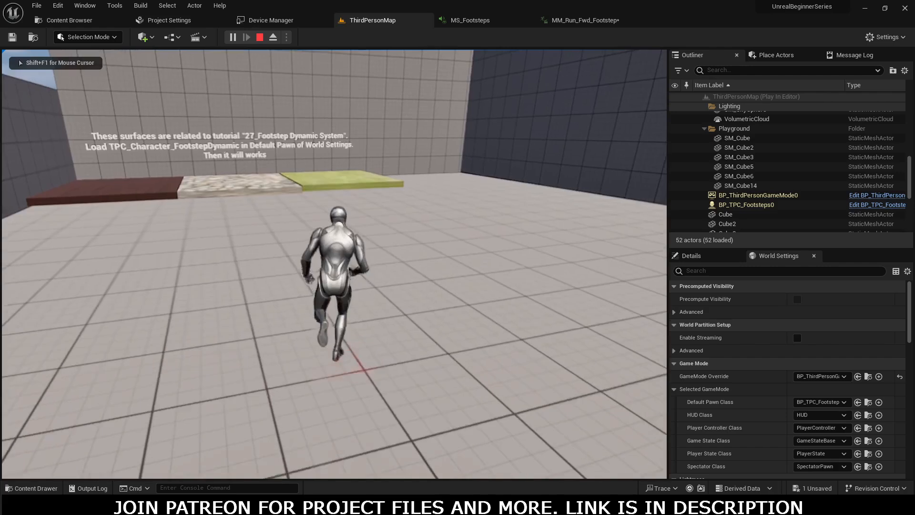